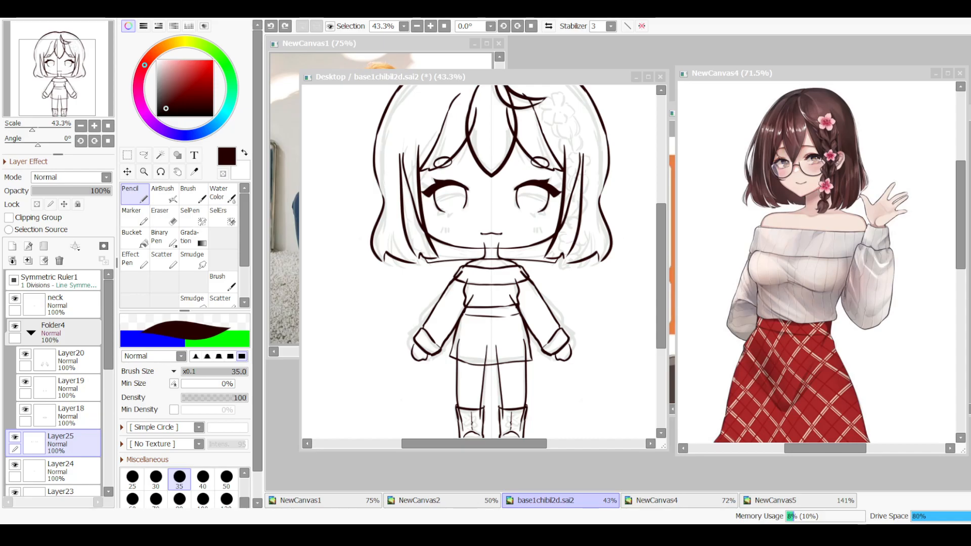
# Step: Examine the chibi line art at several zoom levels, from the full figure to the hair, face and clothing
pyautogui.hotkey('alt', 'Tab')
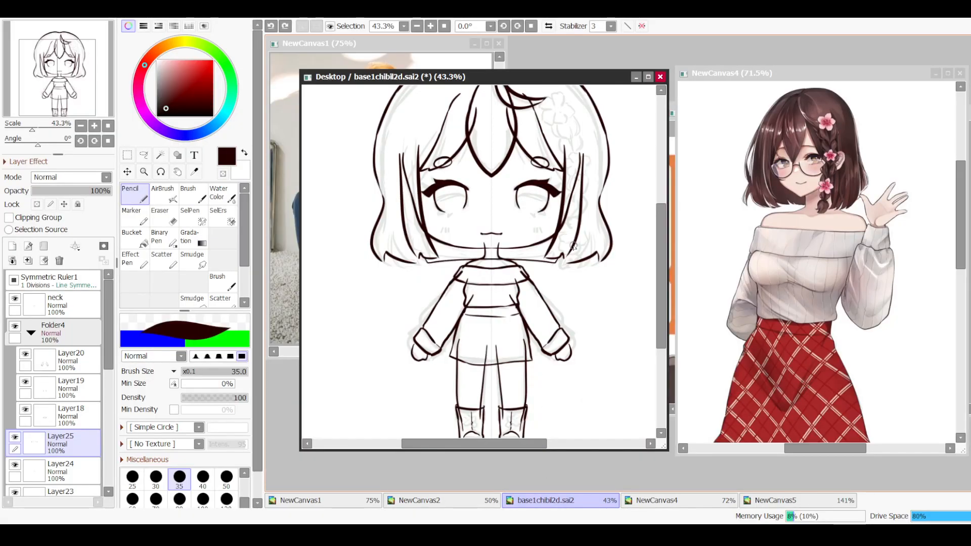
pyautogui.scroll(-3, 527, 282)
pyautogui.scroll(3, 527, 282)
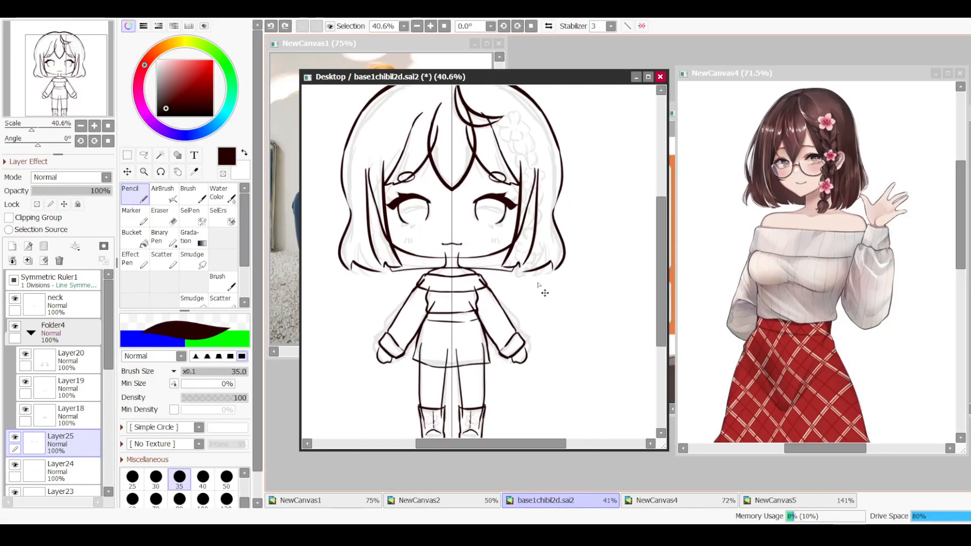
pyautogui.scroll(-2, 529, 303)
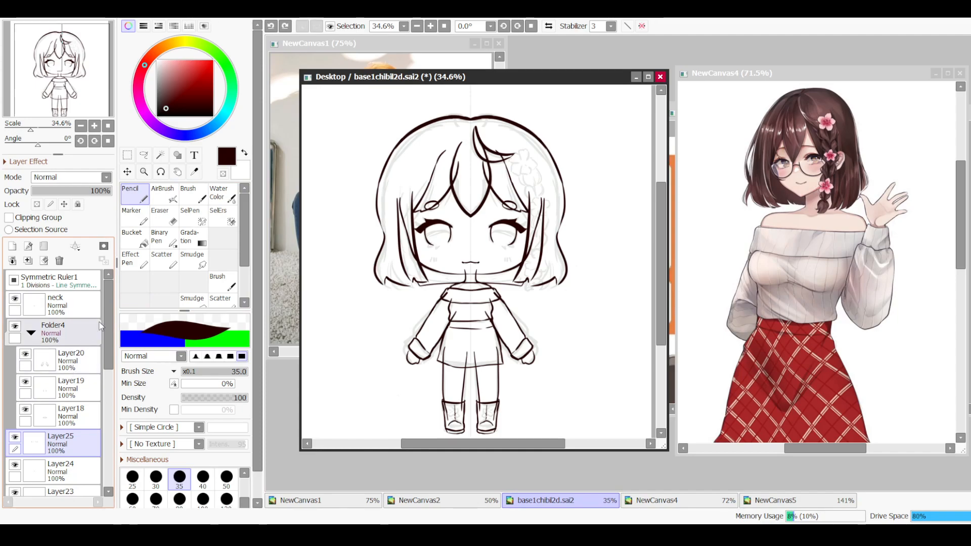
pyautogui.scroll(-3, 560, 209)
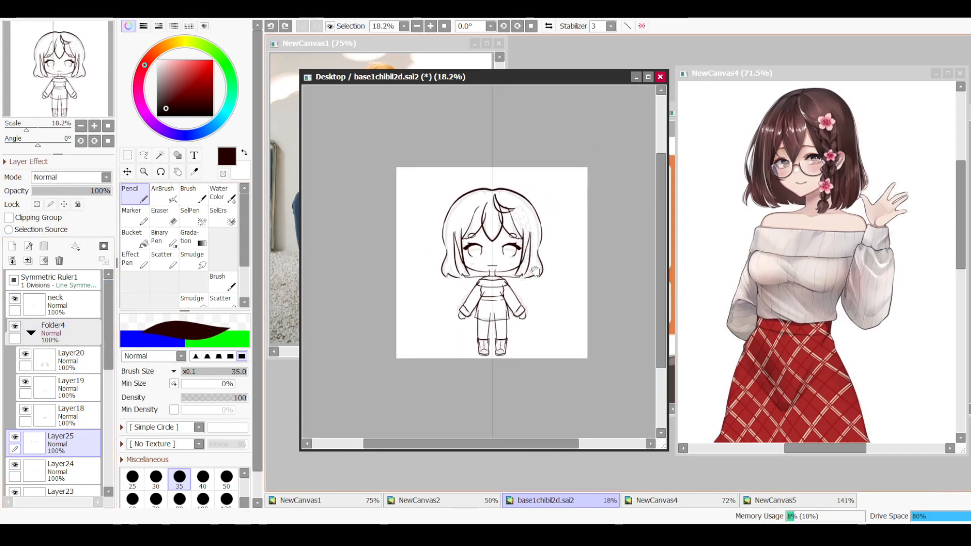
pyautogui.scroll(7, 536, 264)
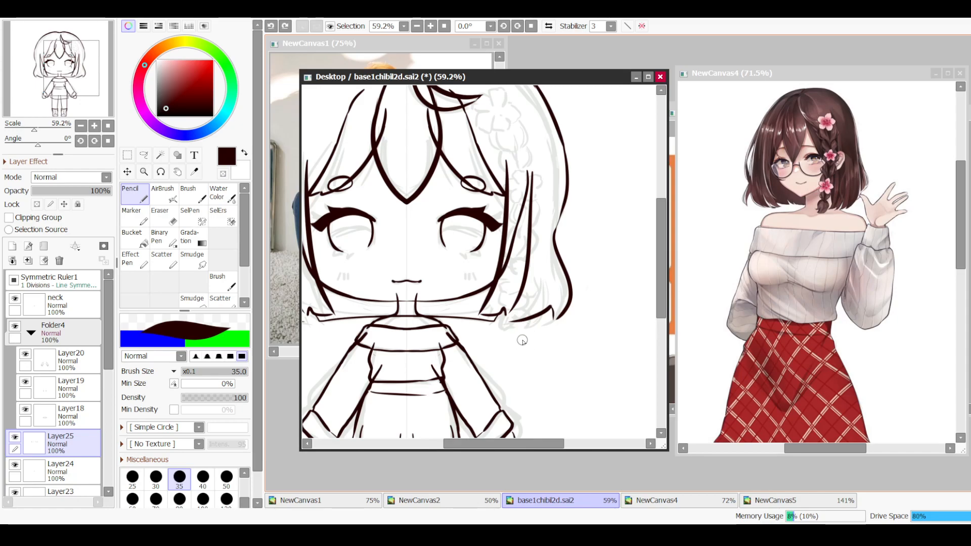
pyautogui.scroll(-3, 566, 244)
pyautogui.scroll(3, 569, 244)
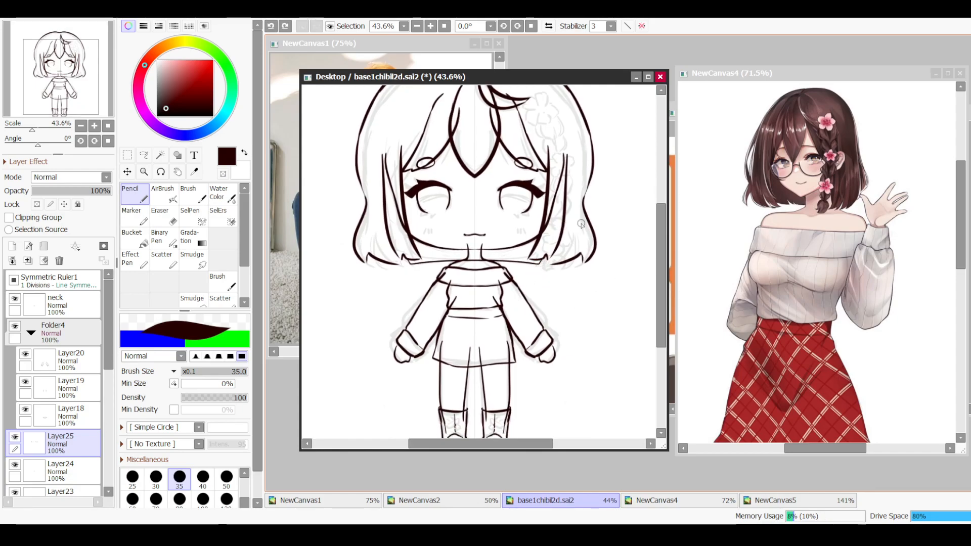
pyautogui.scroll(-2, 537, 254)
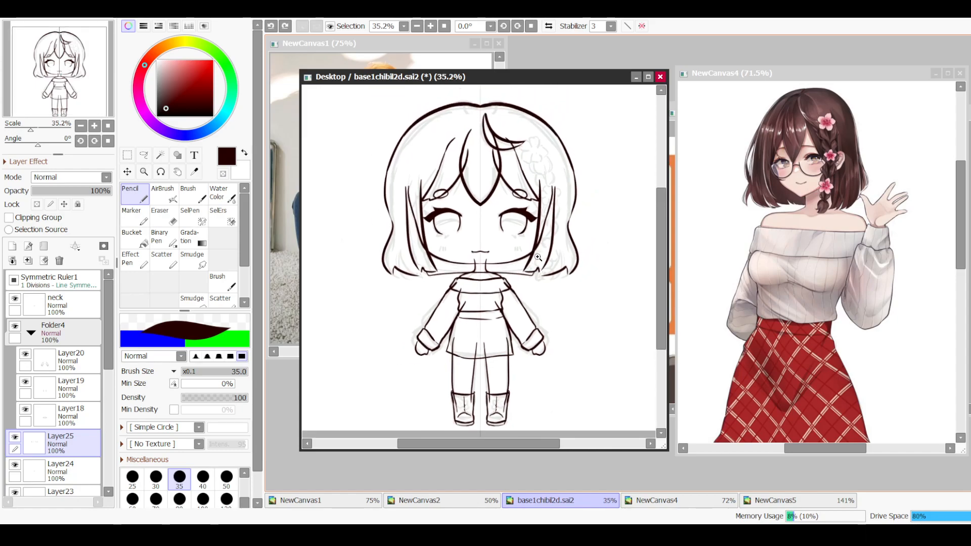
pyautogui.scroll(3, 552, 245)
pyautogui.scroll(-3, 574, 251)
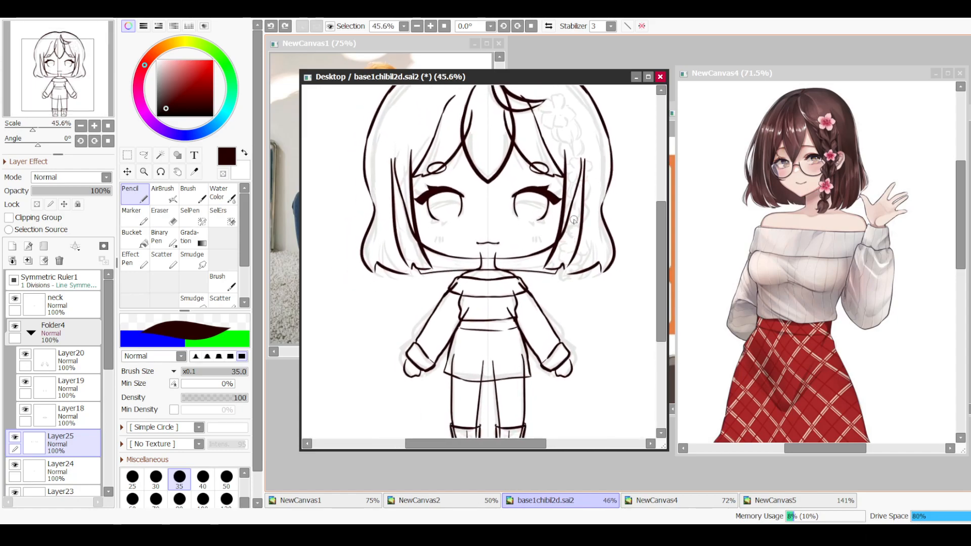
pyautogui.scroll(3, 569, 229)
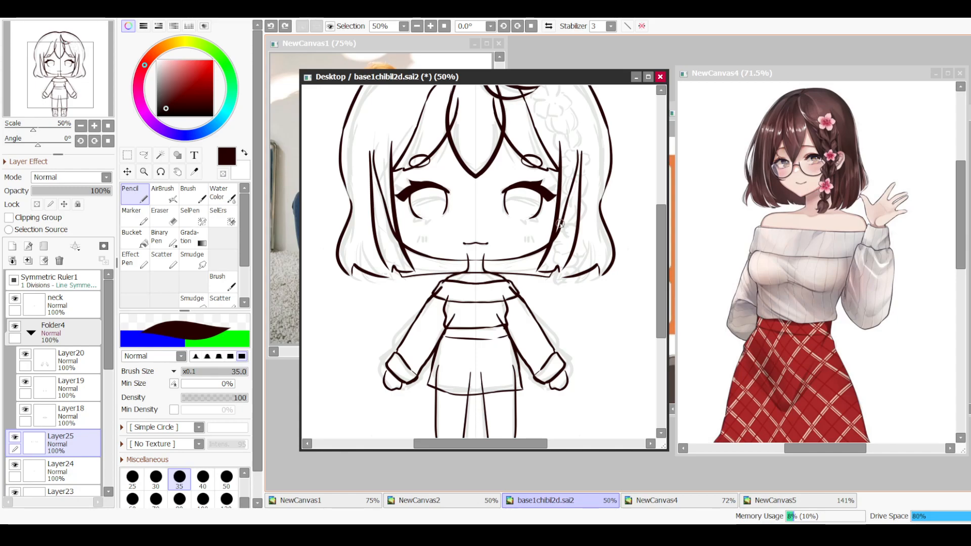
pyautogui.scroll(-1, 501, 224)
pyautogui.moveTo(500, 224); pyautogui.dragTo(480, 245)
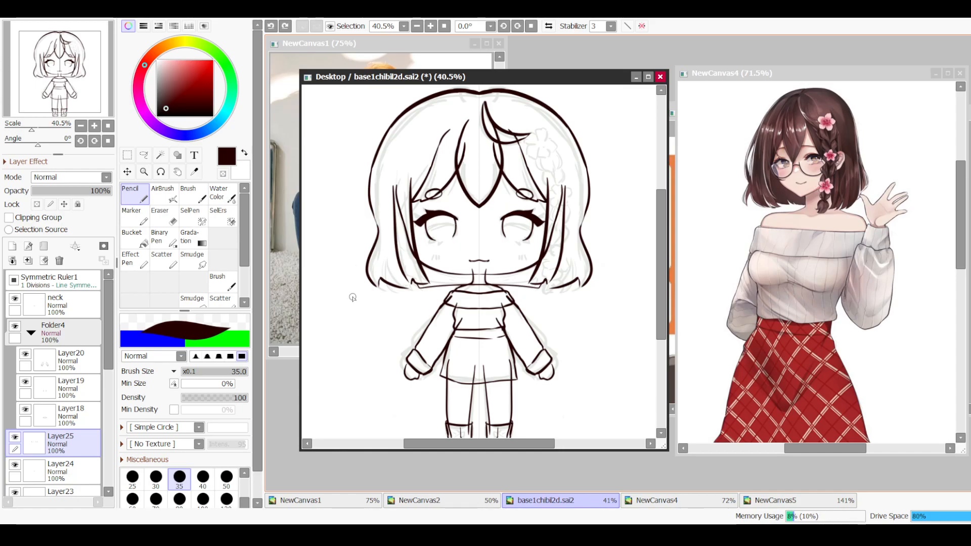
# Step: Toggle the visibility of Folder4 and the layers inside it to check which parts of the outfit line art they contain
pyautogui.click(26, 356)
pyautogui.click(25, 357)
pyautogui.click(25, 385)
pyautogui.click(25, 385)
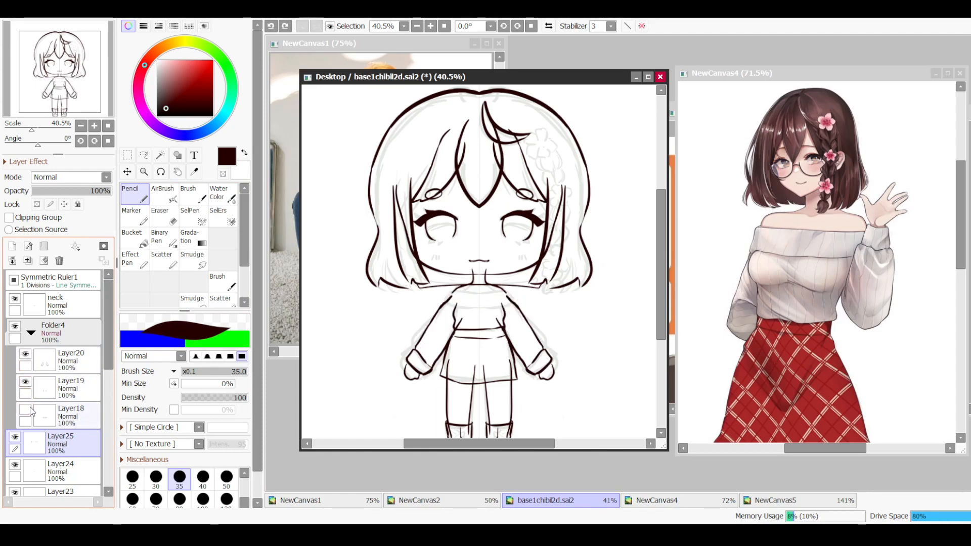
pyautogui.moveTo(110, 343)
pyautogui.mouseDown()
pyautogui.moveTo(112, 361)
pyautogui.moveTo(119, 338)
pyautogui.mouseUp()
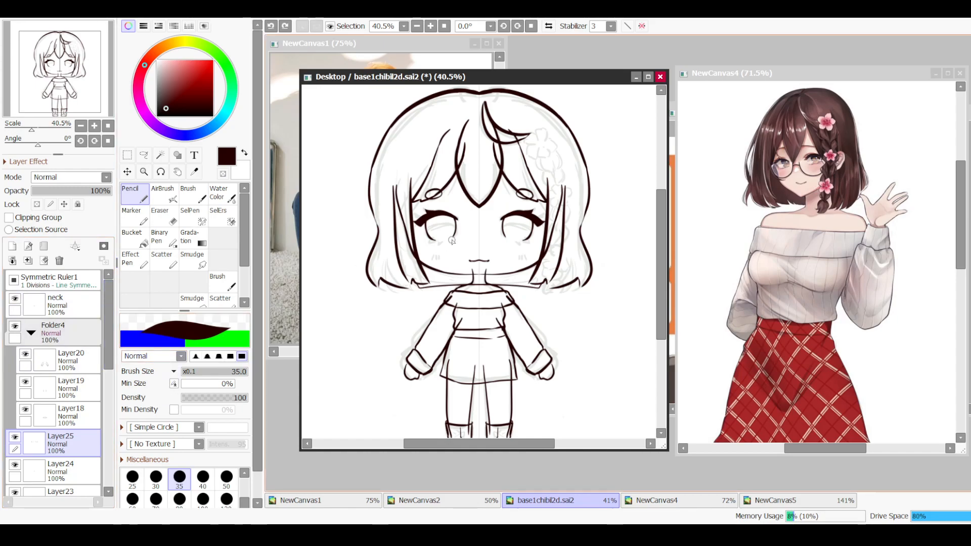
pyautogui.scroll(-2, 460, 248)
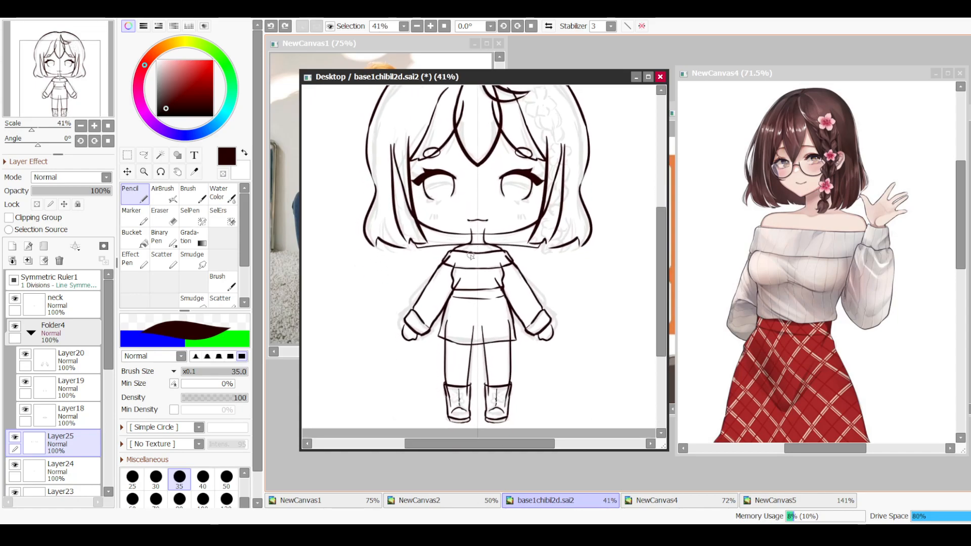
pyautogui.scroll(1, 465, 253)
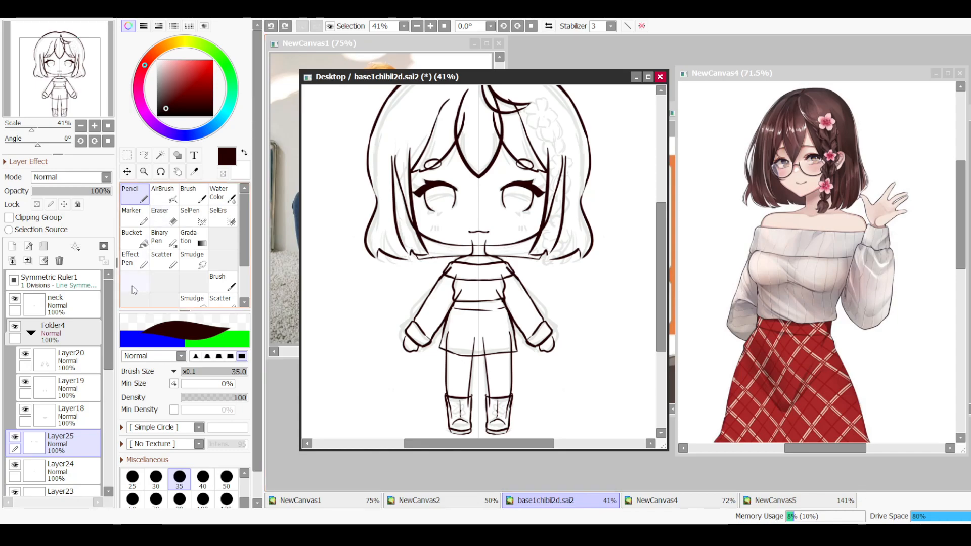
pyautogui.click(12, 329)
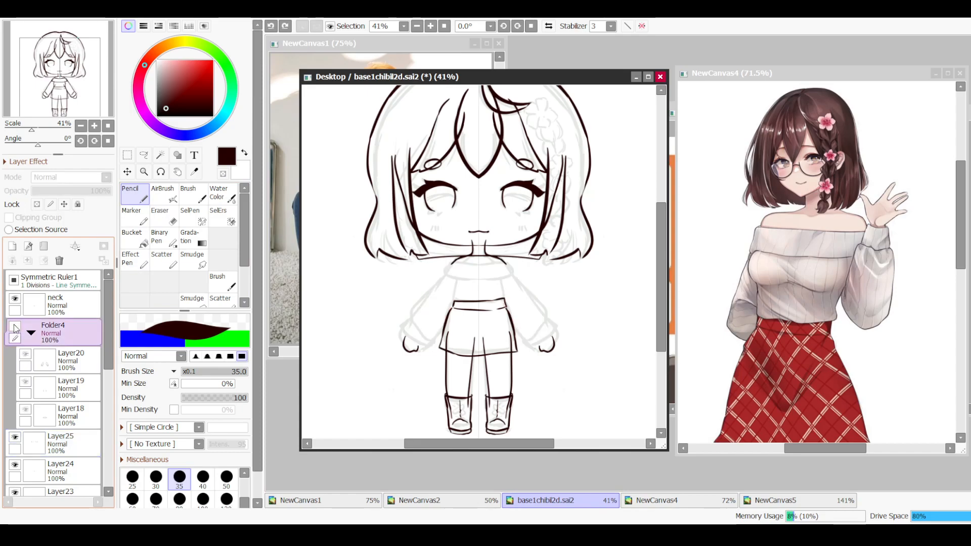
# Step: Expand Folder3 to review the layers inside it, collapse it again and look over the remaining folders
pyautogui.moveTo(113, 346); pyautogui.dragTo(142, 461)
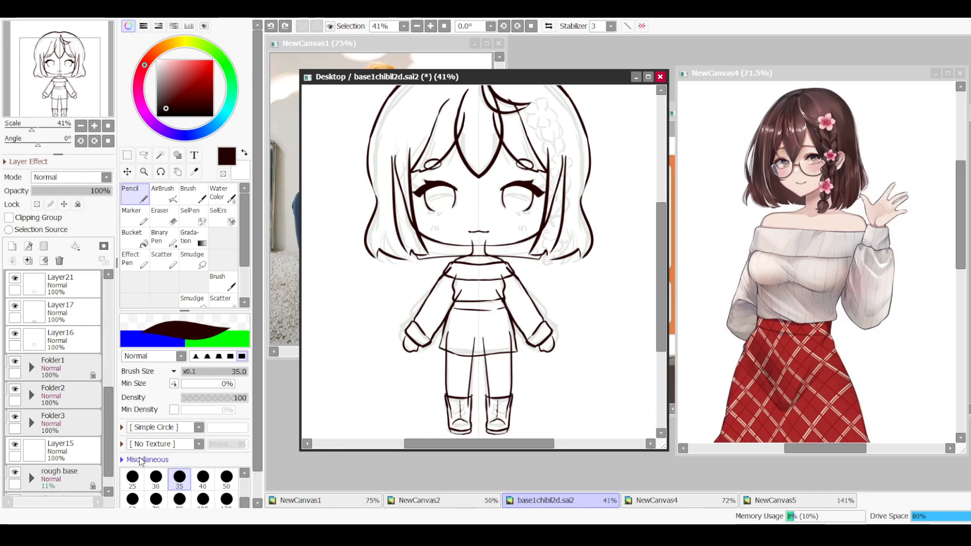
pyautogui.click(31, 423)
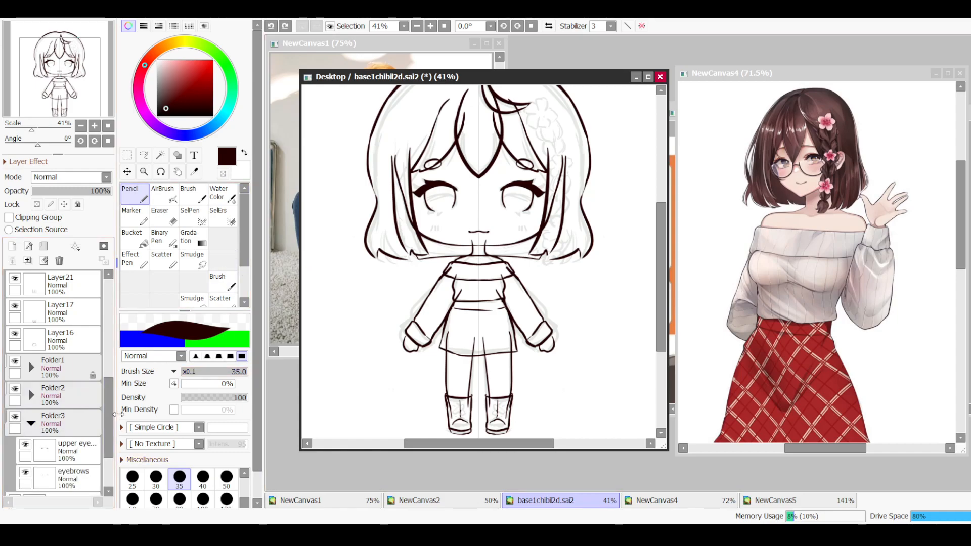
pyautogui.scroll(-3, 109, 440)
pyautogui.click(32, 344)
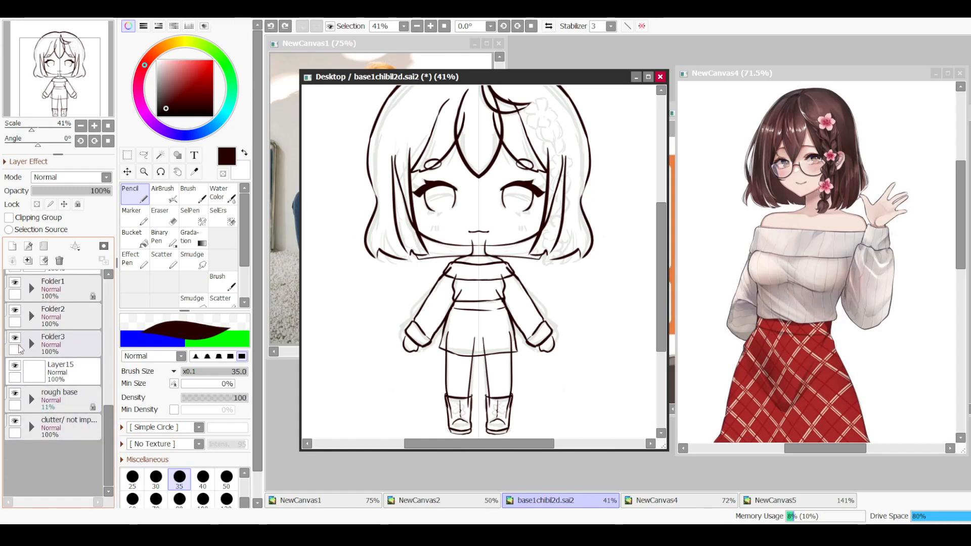
pyautogui.moveTo(108, 418); pyautogui.dragTo(103, 304)
pyautogui.scroll(-5, 104, 303)
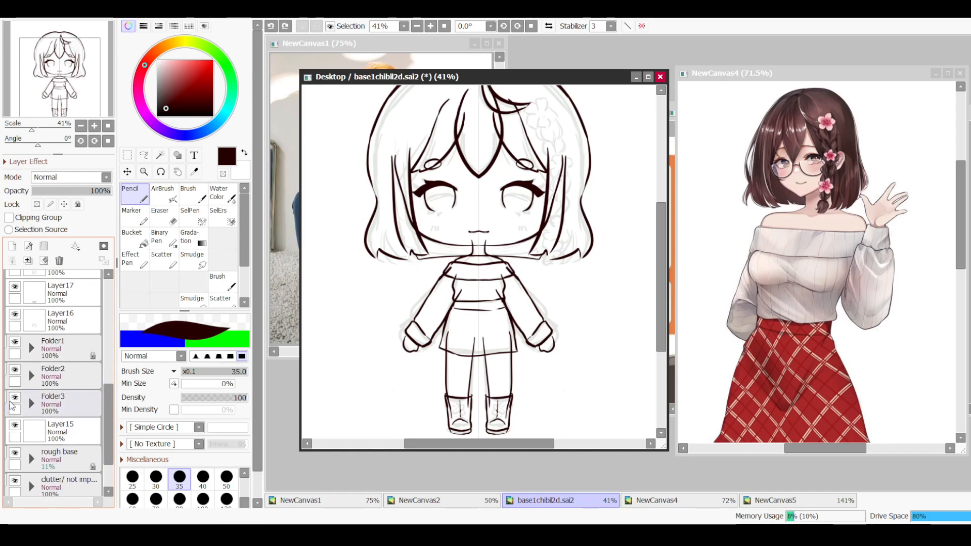
# Step: Collapse Folder4 and switch its visibility off and on to check its content
pyautogui.moveTo(109, 404); pyautogui.dragTo(81, 350)
pyautogui.click(77, 316)
pyautogui.scroll(2, 77, 313)
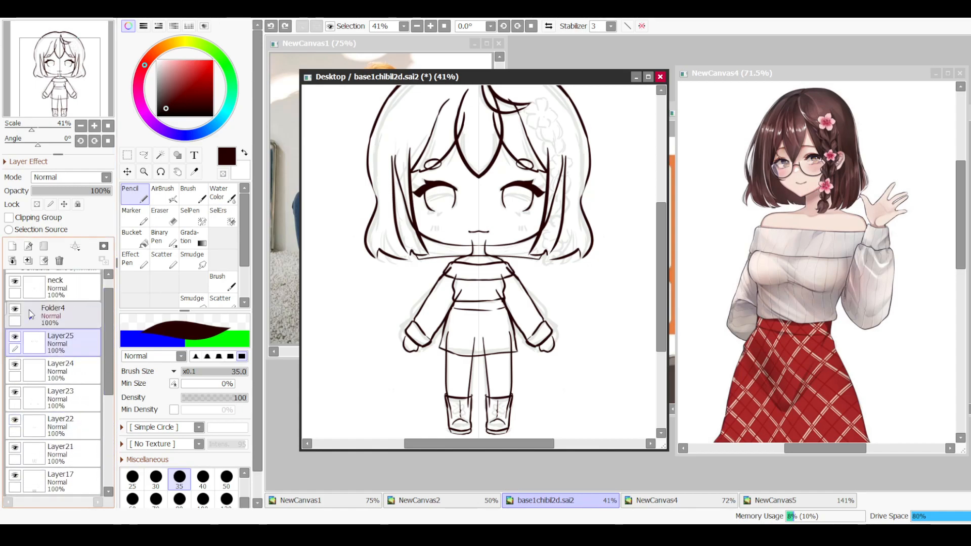
pyautogui.click(14, 310)
pyautogui.click(15, 310)
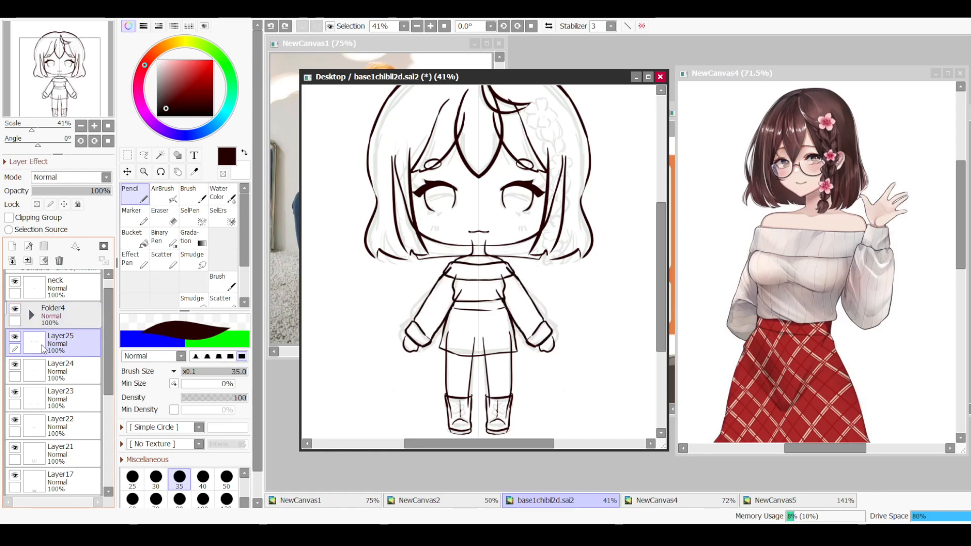
# Step: Create a new folder below Folder4, move Layer25 down through Layer16 into it, and collapse it
pyautogui.click(44, 246)
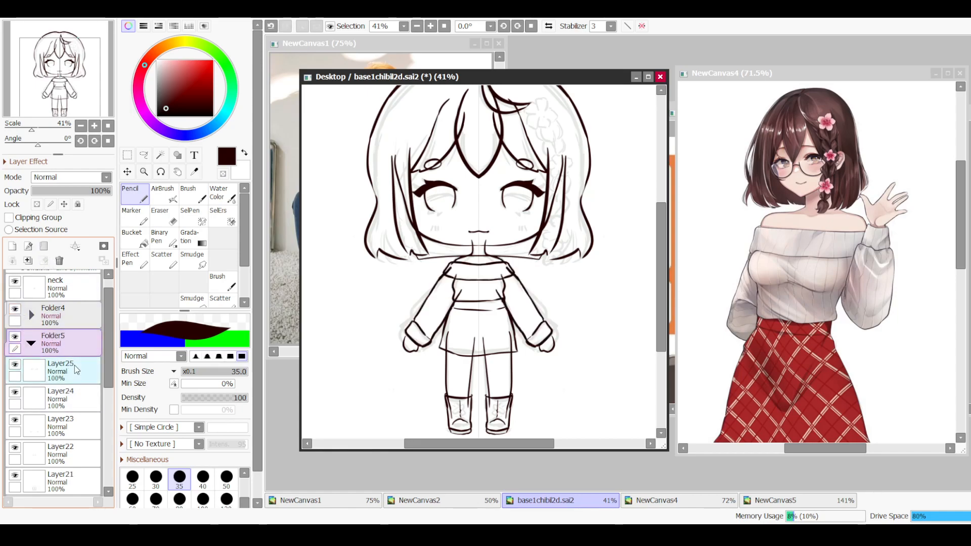
pyautogui.moveTo(76, 374); pyautogui.dragTo(97, 352)
pyautogui.moveTo(74, 407)
pyautogui.mouseDown()
pyautogui.moveTo(78, 381)
pyautogui.moveTo(89, 408)
pyautogui.mouseUp()
pyautogui.moveTo(88, 452)
pyautogui.mouseDown()
pyautogui.moveTo(90, 421)
pyautogui.moveTo(86, 462)
pyautogui.mouseUp()
pyautogui.scroll(-3, 81, 399)
pyautogui.moveTo(79, 393); pyautogui.dragTo(91, 379)
pyautogui.moveTo(76, 409); pyautogui.dragTo(106, 348)
pyautogui.click(31, 352)
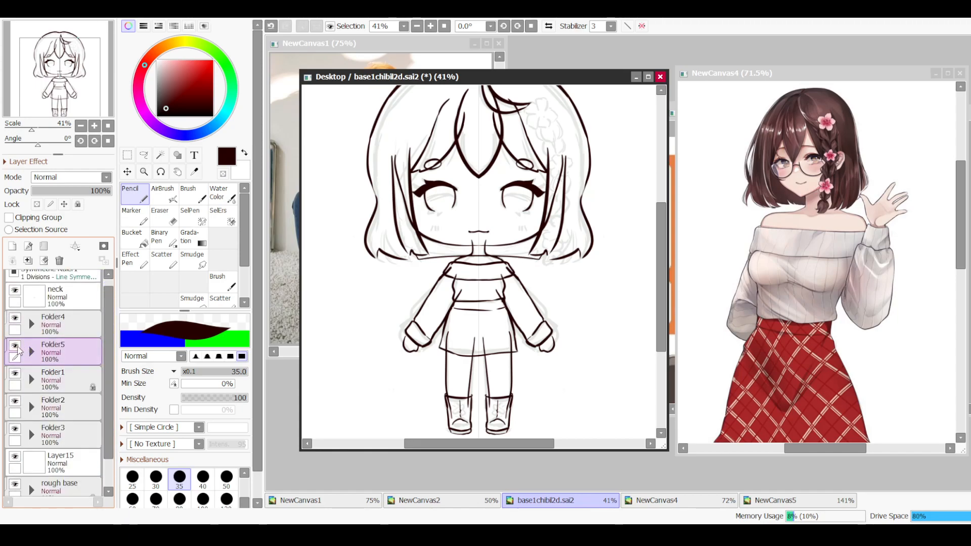
# Step: Hide Folder5, Folder1, Folder2, Folder4 and Folder3
pyautogui.click(15, 348)
pyautogui.click(14, 373)
pyautogui.click(15, 401)
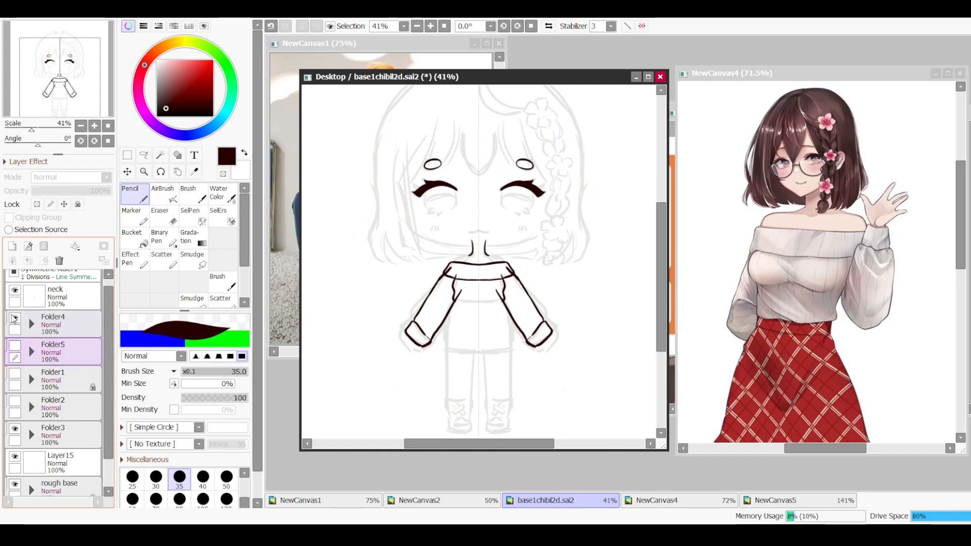
pyautogui.click(15, 318)
pyautogui.click(15, 430)
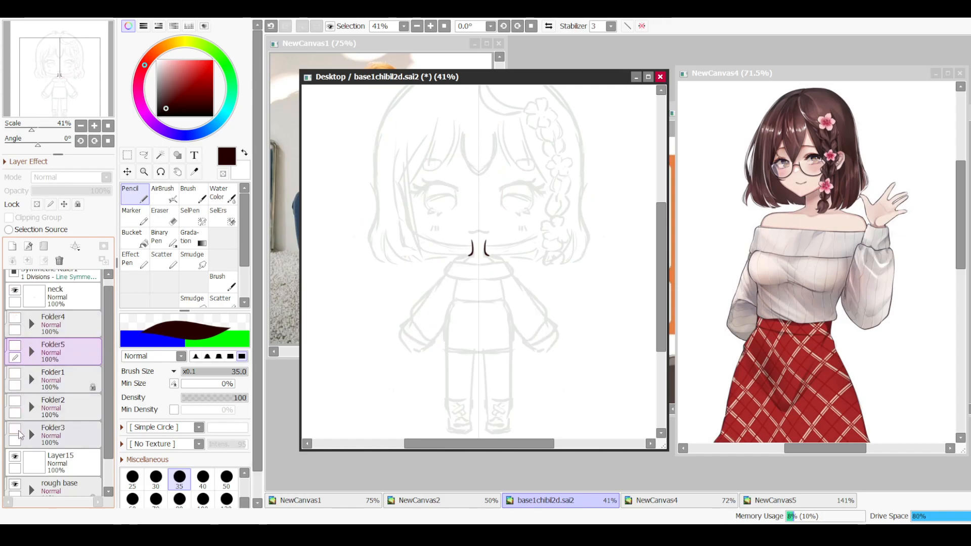
# Step: Check Folder4's visibility and move the neck layer into that folder
pyautogui.click(15, 319)
pyautogui.click(15, 319)
pyautogui.moveTo(59, 298); pyautogui.dragTo(57, 329)
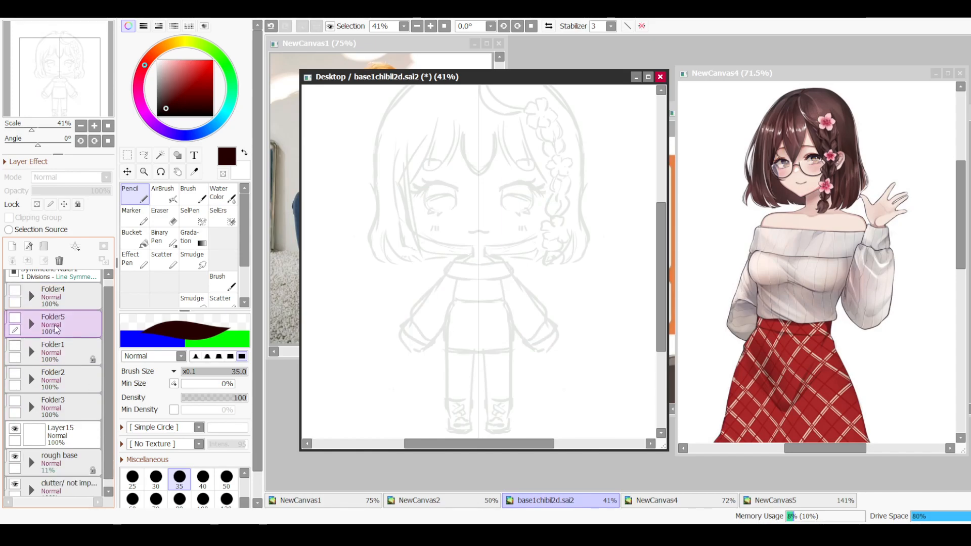
# Step: Expand Folder5 to review the layers grouped inside it and collapse it again
pyautogui.click(32, 324)
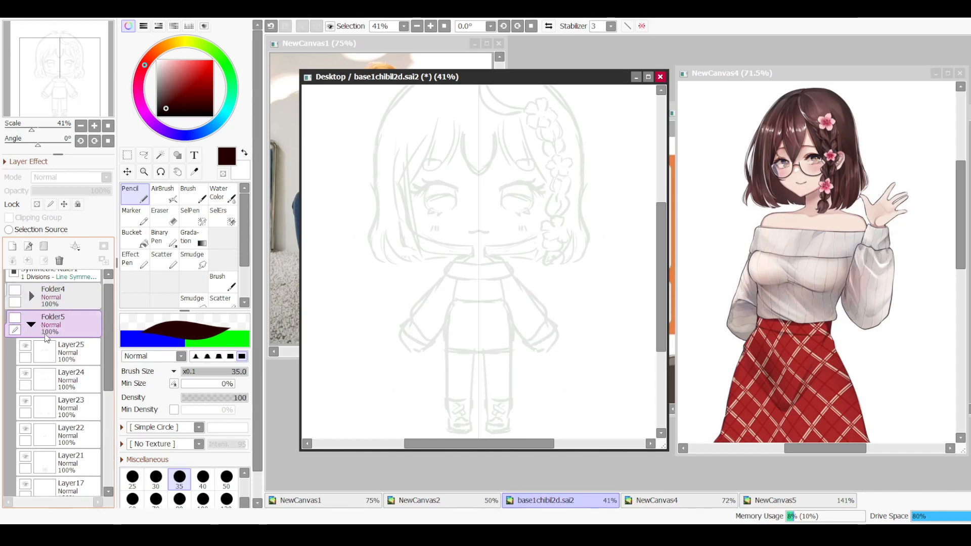
pyautogui.scroll(-3, 95, 353)
pyautogui.scroll(5, 93, 351)
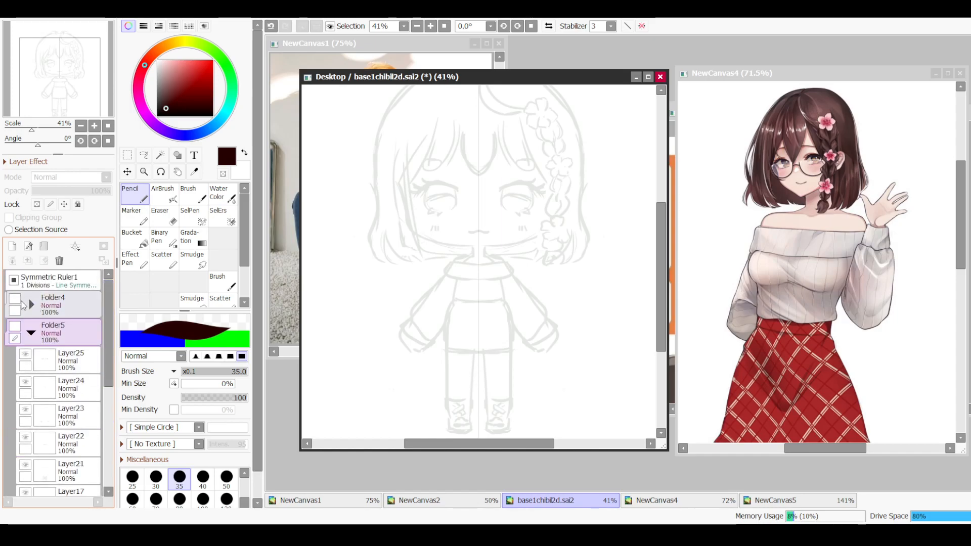
pyautogui.click(32, 332)
# Step: Look inside the rough base folder, collapse it and hide it
pyautogui.scroll(-1, 76, 441)
pyautogui.click(31, 456)
pyautogui.click(31, 455)
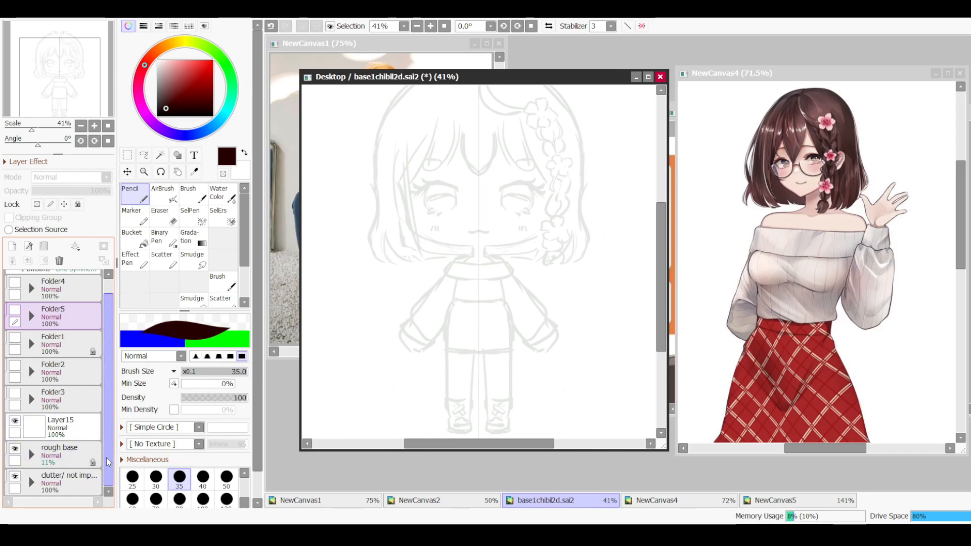
pyautogui.click(15, 452)
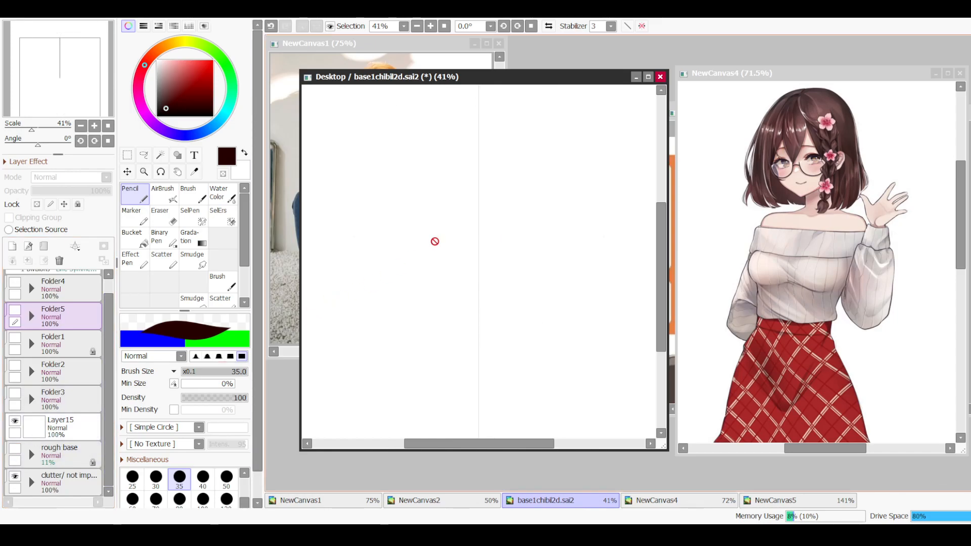
pyautogui.moveTo(516, 185); pyautogui.dragTo(526, 249)
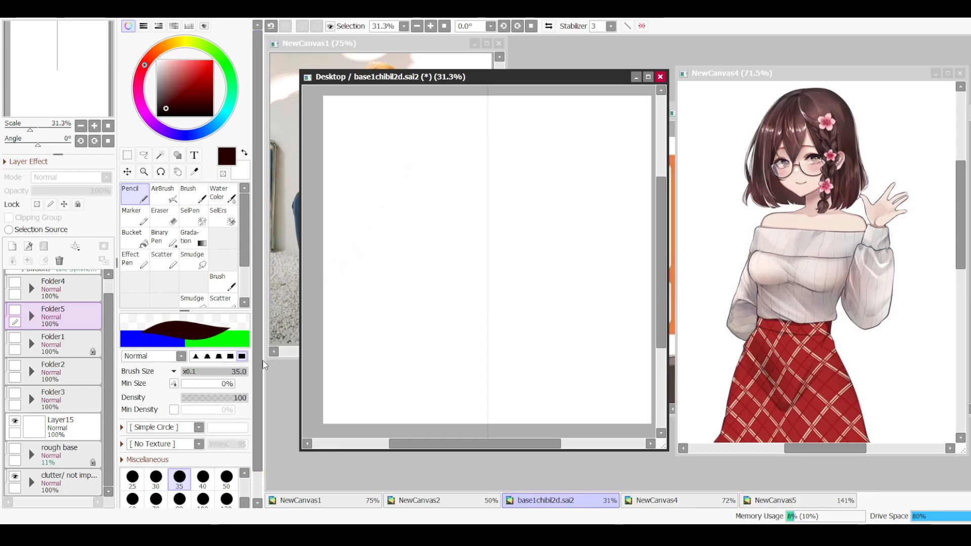
pyautogui.moveTo(258, 369); pyautogui.dragTo(269, 406)
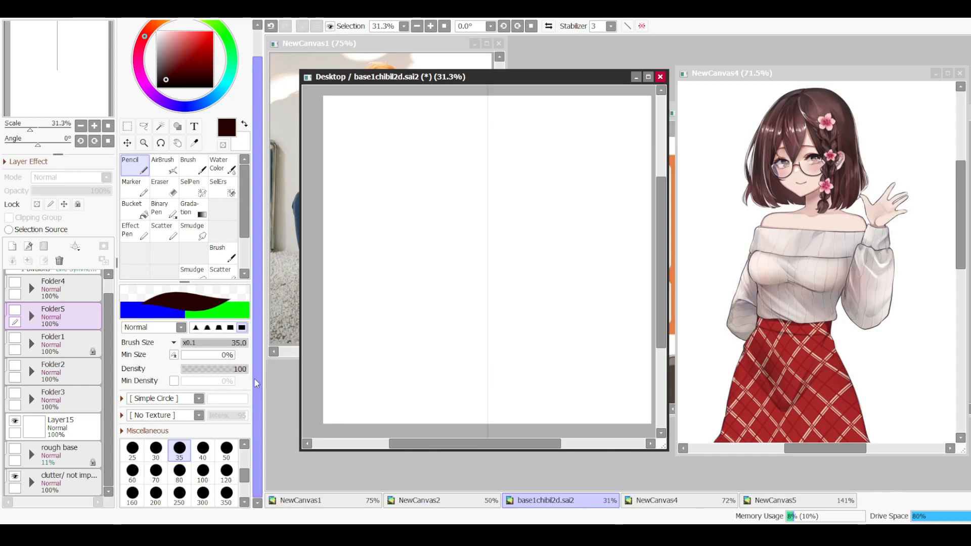
pyautogui.moveTo(256, 397); pyautogui.dragTo(267, 385)
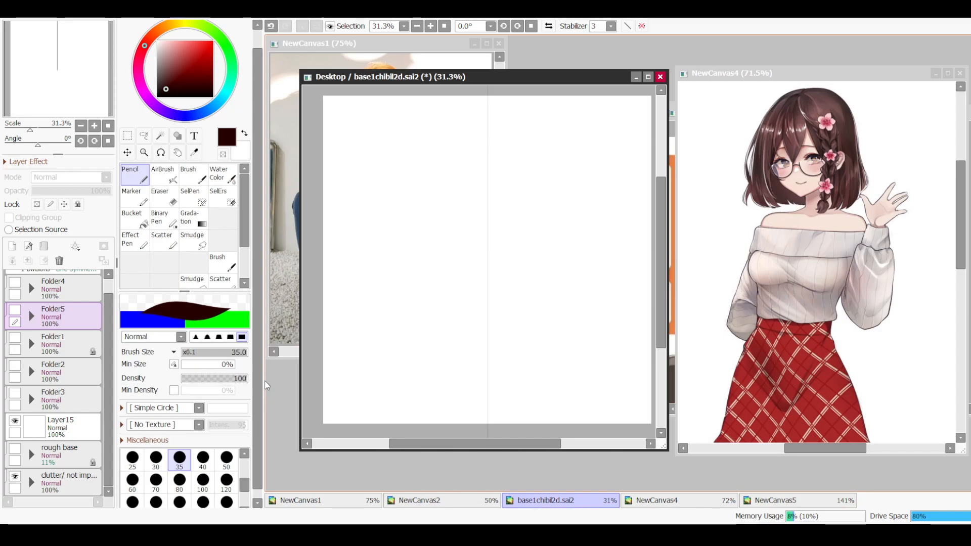
# Step: Expand the clutter folder at the end of the layer list, select Layer3, and make Layer3 and Layer2 visible
pyautogui.click(31, 482)
pyautogui.scroll(-3, 51, 407)
pyautogui.click(71, 483)
pyautogui.click(25, 477)
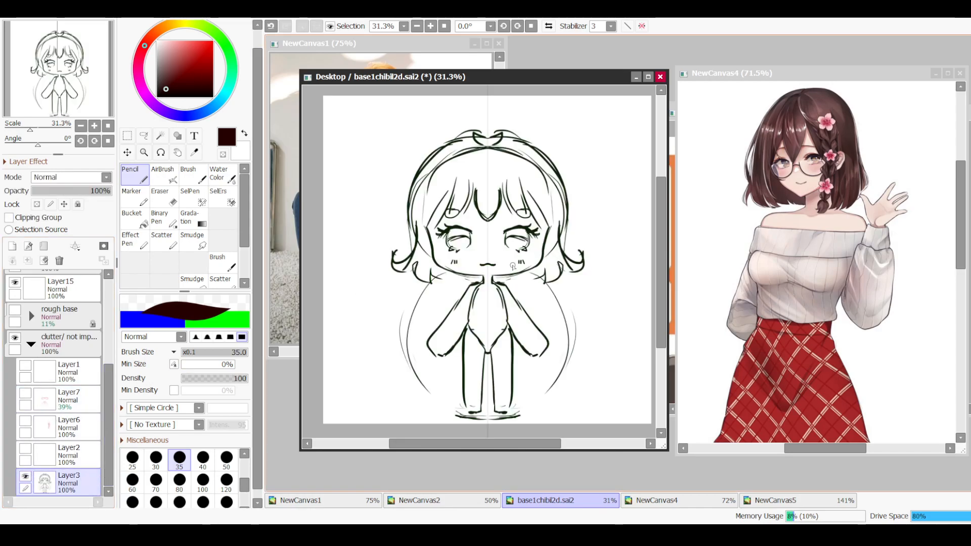
pyautogui.scroll(1, 493, 285)
pyautogui.click(26, 449)
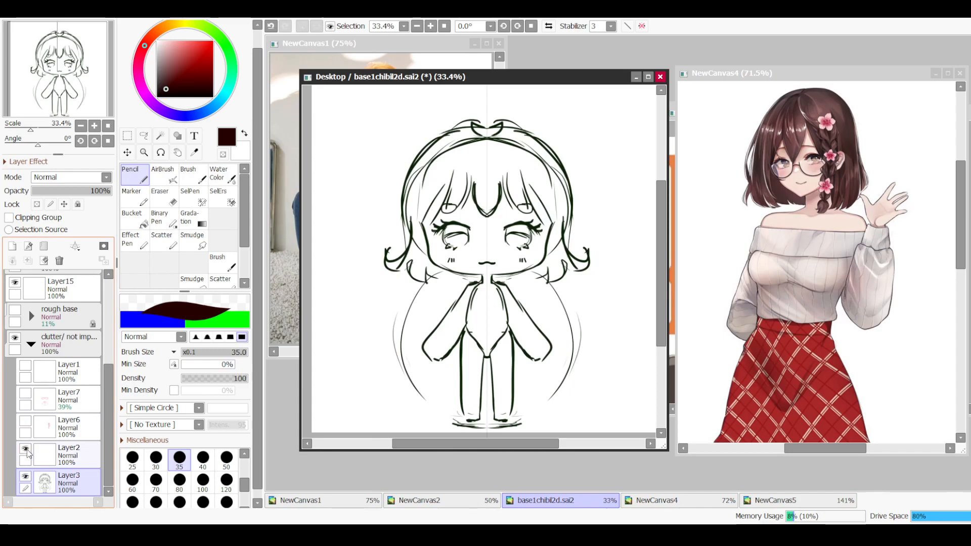
# Step: Make Layer6, Layer7 and Layer1 visible in the clutter folder and set the folder's opacity to 59%
pyautogui.click(26, 417)
pyautogui.click(26, 393)
pyautogui.click(26, 420)
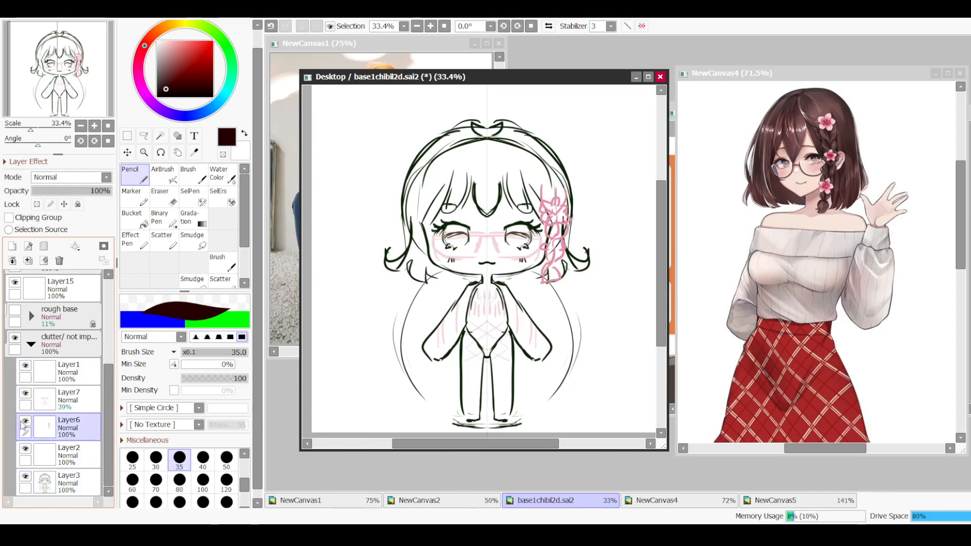
pyautogui.scroll(-3, 511, 265)
pyautogui.scroll(2, 511, 266)
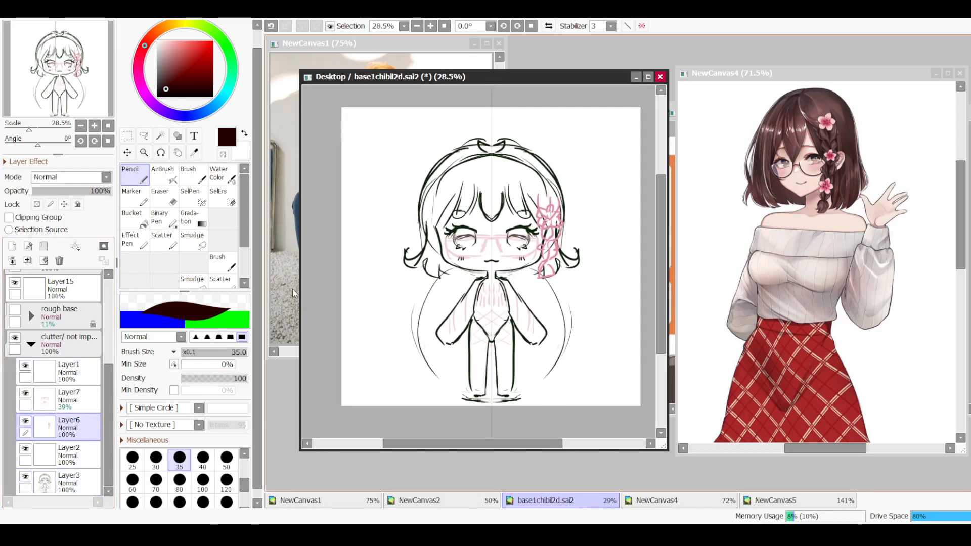
pyautogui.click(68, 342)
pyautogui.moveTo(101, 191); pyautogui.dragTo(78, 192)
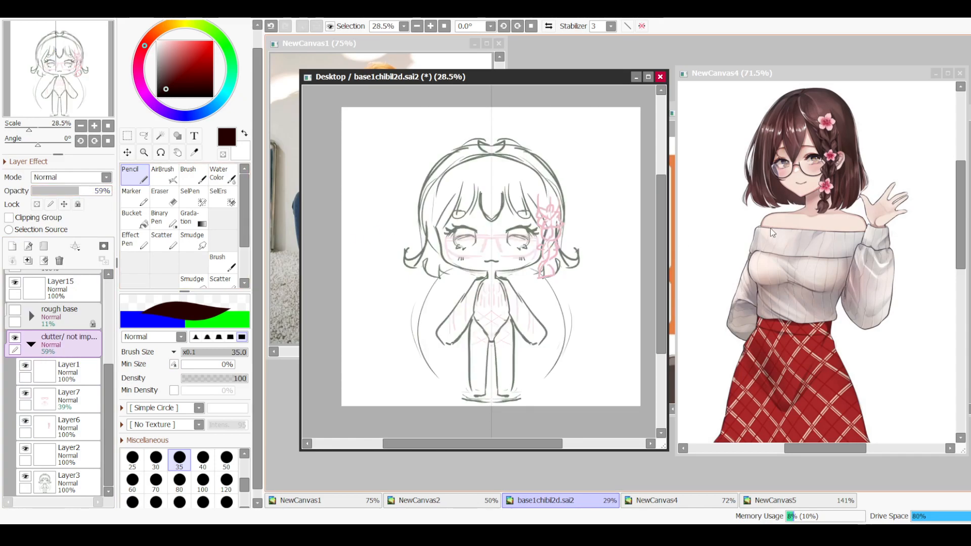
# Step: Look over the full-body character reference in NewCanvas4 and return to the chibi sketch
pyautogui.click(830, 207)
pyautogui.scroll(-5, 822, 207)
pyautogui.scroll(2, 821, 208)
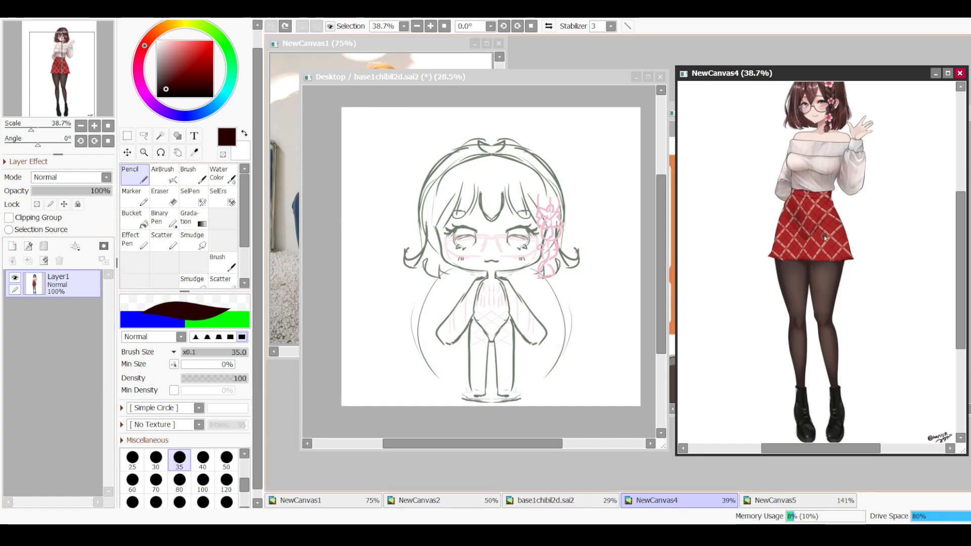
pyautogui.click(447, 214)
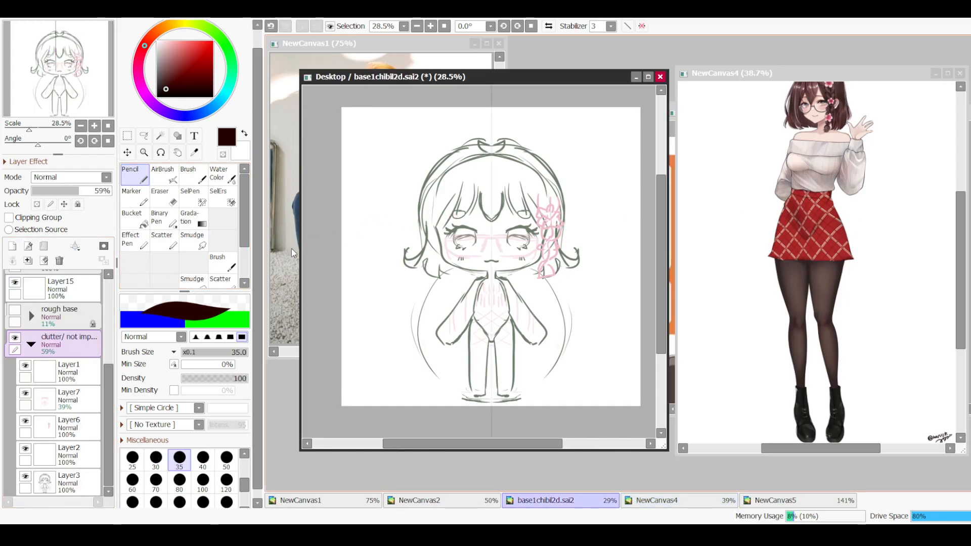
# Step: Review the early sketch with the clutter folder toggled off and on, then hide and collapse that folder
pyautogui.click(15, 340)
pyautogui.click(15, 339)
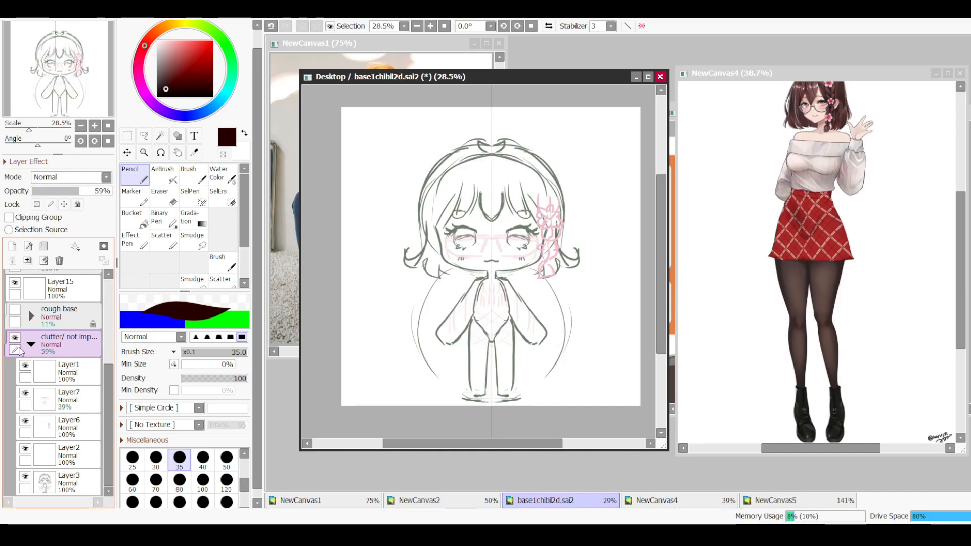
pyautogui.scroll(4, 521, 247)
pyautogui.moveTo(506, 268)
pyautogui.mouseDown()
pyautogui.moveTo(502, 231)
pyautogui.moveTo(506, 321)
pyautogui.moveTo(500, 210)
pyautogui.moveTo(498, 253)
pyautogui.mouseUp()
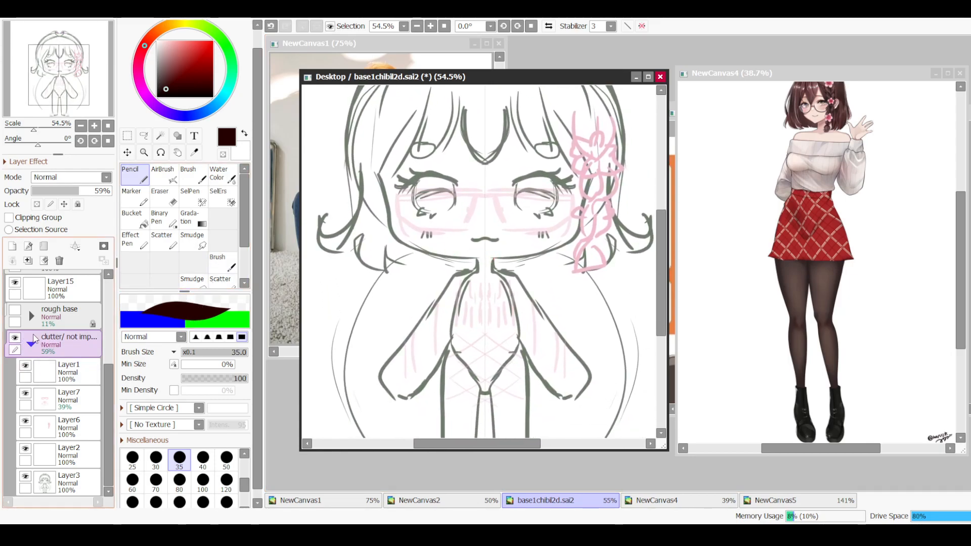
pyautogui.click(15, 338)
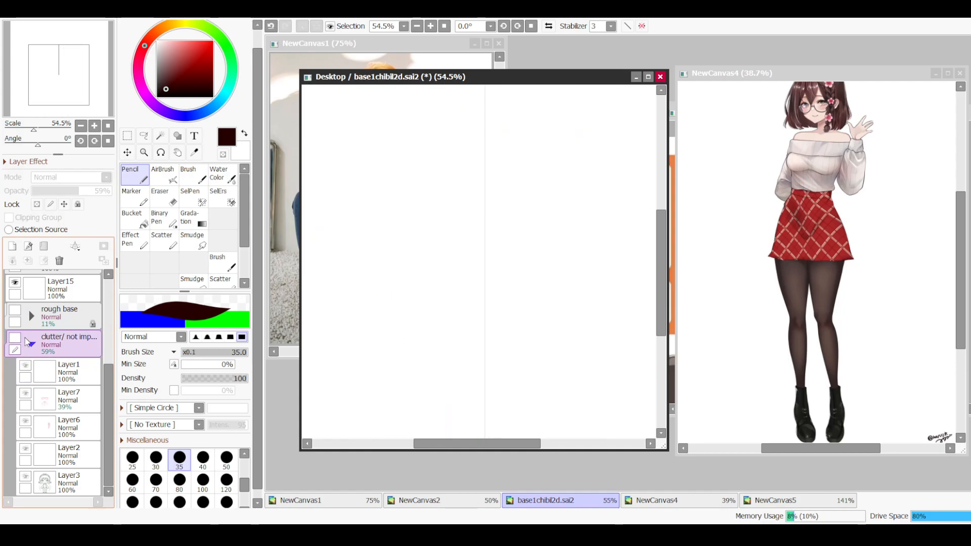
pyautogui.click(32, 344)
pyautogui.click(15, 337)
pyautogui.click(15, 337)
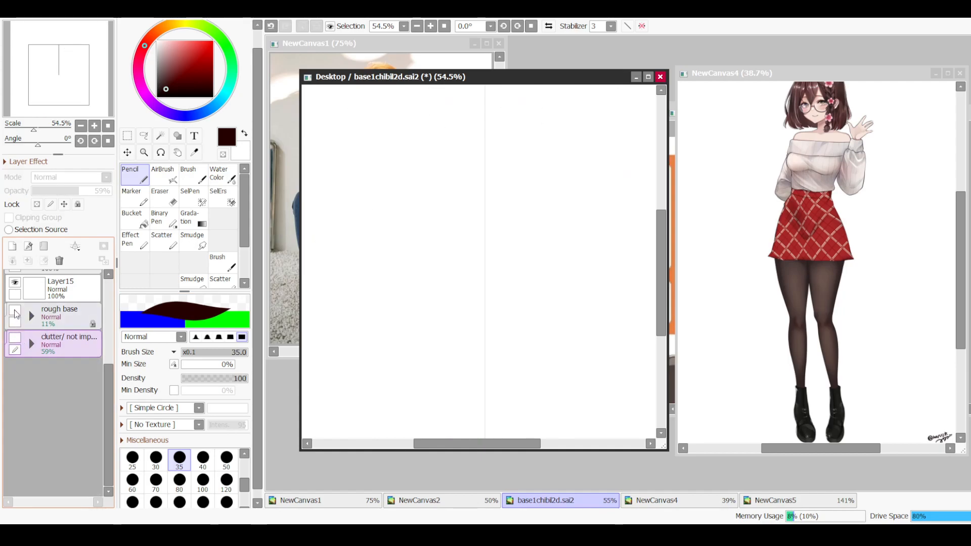
# Step: Make the rough base folder visible and expand it to show the layers inside
pyautogui.click(15, 311)
pyautogui.scroll(-2, 510, 252)
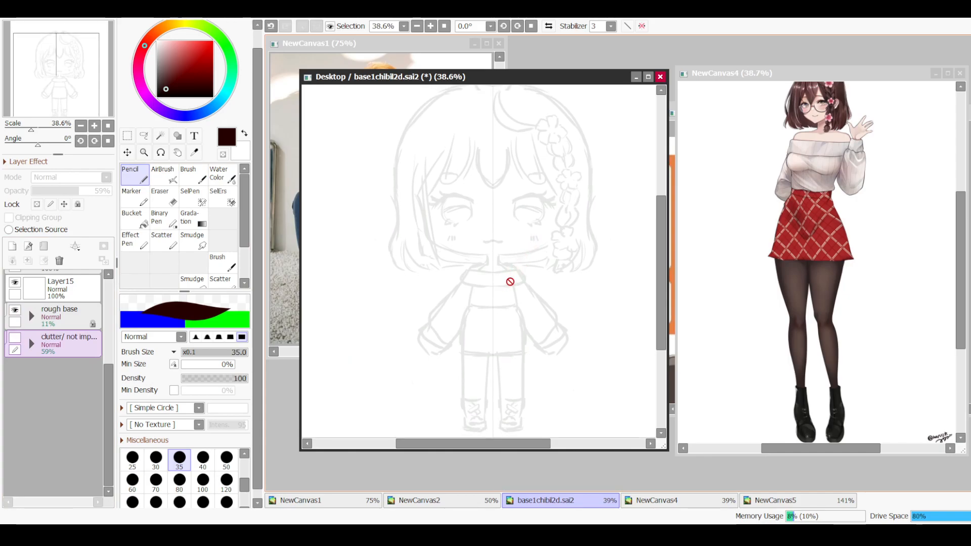
pyautogui.click(31, 316)
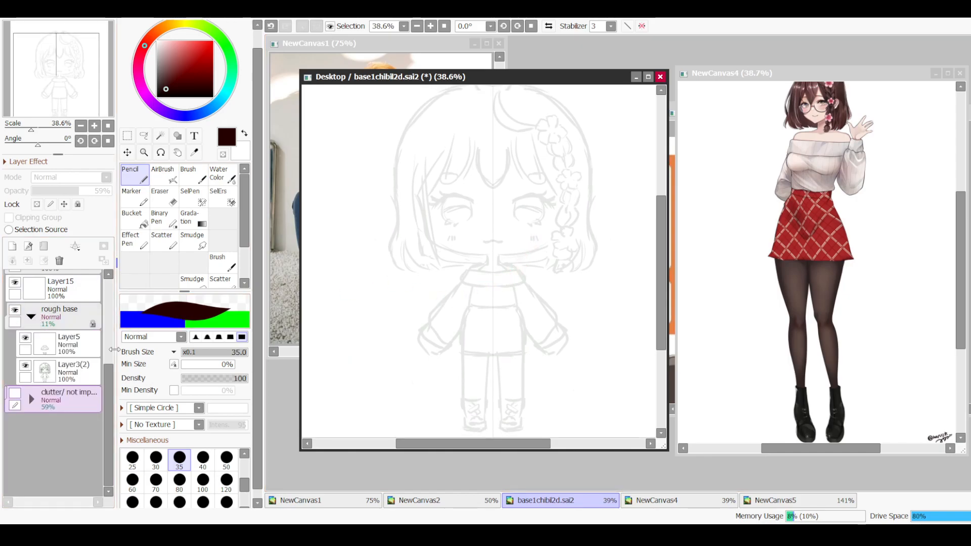
pyautogui.moveTo(110, 393); pyautogui.dragTo(110, 380)
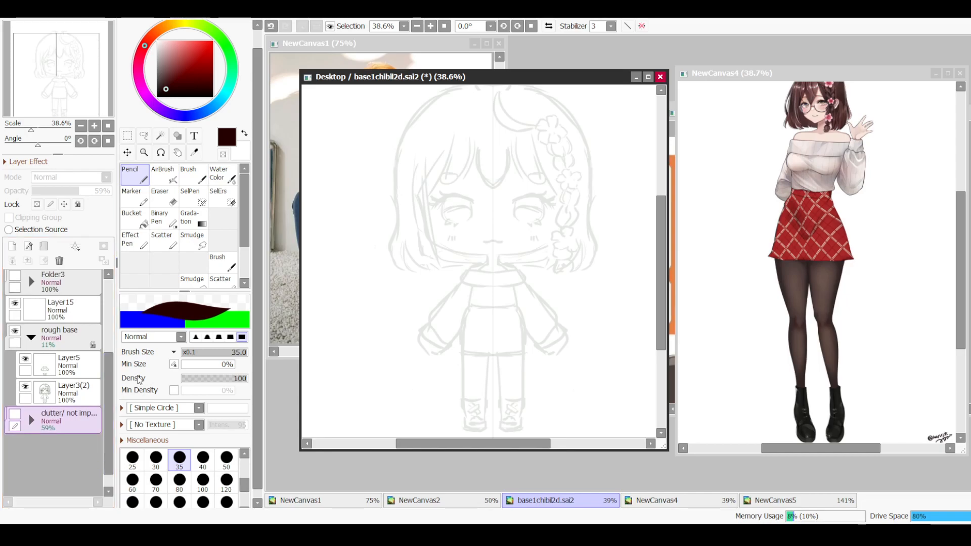
# Step: Examine the flower braid on the rough base sketch up close
pyautogui.scroll(-1, 521, 238)
pyautogui.moveTo(535, 263)
pyautogui.mouseDown()
pyautogui.moveTo(549, 262)
pyautogui.moveTo(536, 272)
pyautogui.mouseUp()
pyautogui.scroll(3, 530, 305)
pyautogui.moveTo(532, 351); pyautogui.dragTo(578, 438)
pyautogui.scroll(3, 570, 306)
pyautogui.moveTo(597, 306); pyautogui.dragTo(488, 296)
# Step: Inspect the braid, flowers, face and glasses of the character reference in NewCanvas4
pyautogui.click(772, 166)
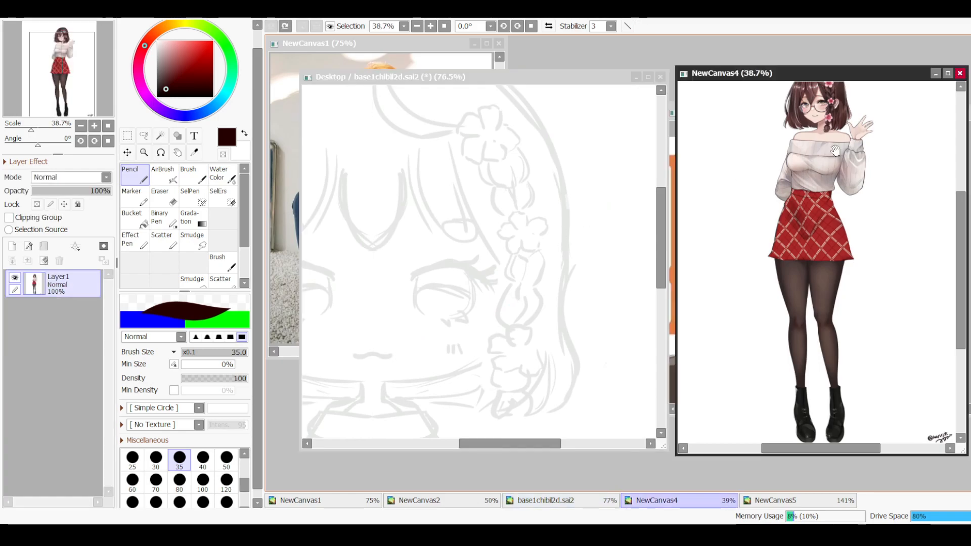
pyautogui.scroll(8, 841, 242)
pyautogui.scroll(2, 842, 242)
pyautogui.moveTo(842, 242); pyautogui.dragTo(882, 190)
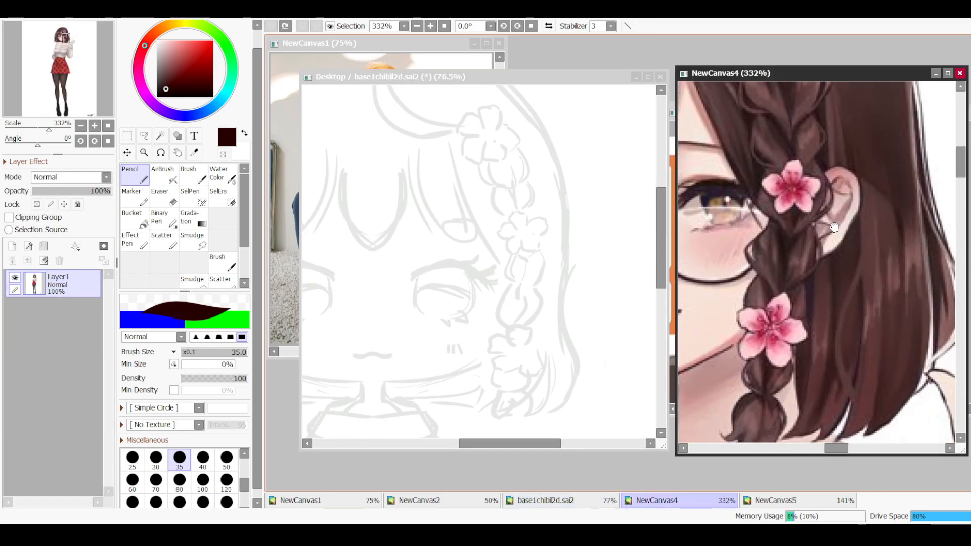
pyautogui.moveTo(774, 263); pyautogui.dragTo(938, 310)
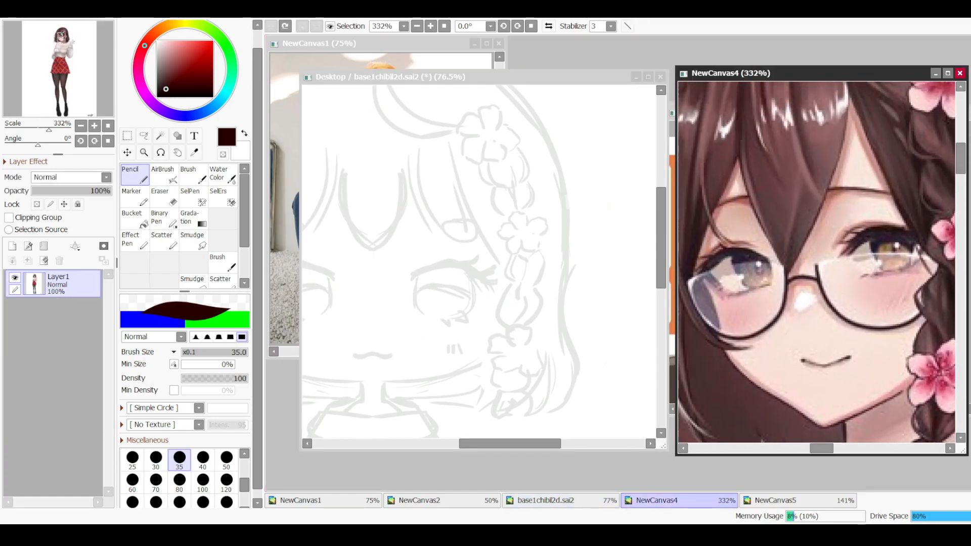
pyautogui.moveTo(762, 309); pyautogui.dragTo(810, 256)
# Step: Return to the chibi sketch, select Layer5 in the rough base folder, and review the face and braid
pyautogui.click(407, 290)
pyautogui.moveTo(407, 290); pyautogui.dragTo(471, 263)
pyautogui.scroll(-4, 495, 249)
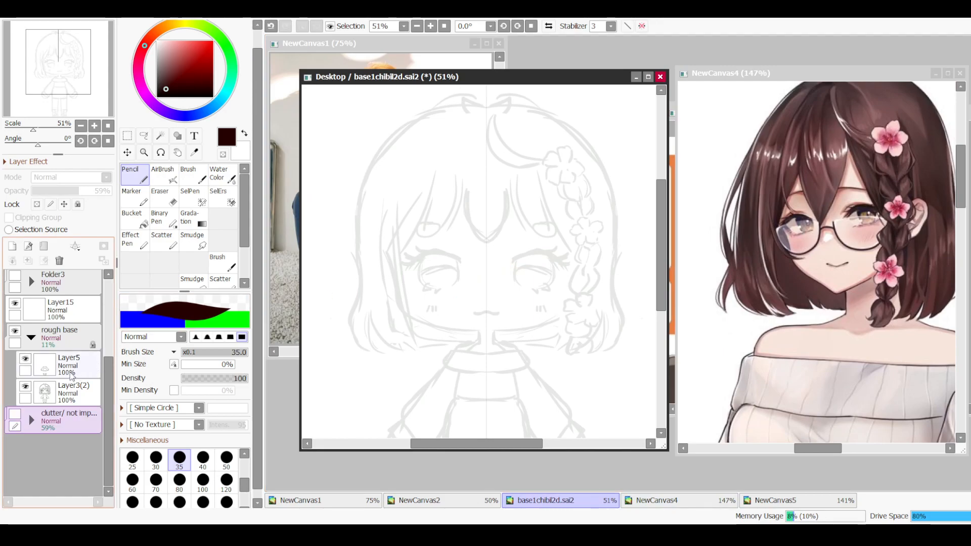
pyautogui.click(86, 366)
pyautogui.moveTo(487, 332)
pyautogui.mouseDown()
pyautogui.moveTo(494, 147)
pyautogui.moveTo(494, 321)
pyautogui.mouseUp()
pyautogui.moveTo(506, 223)
pyautogui.mouseDown()
pyautogui.moveTo(507, 236)
pyautogui.moveTo(514, 228)
pyautogui.moveTo(493, 239)
pyautogui.mouseUp()
pyautogui.moveTo(515, 194); pyautogui.dragTo(503, 240)
pyautogui.moveTo(561, 308); pyautogui.dragTo(478, 245)
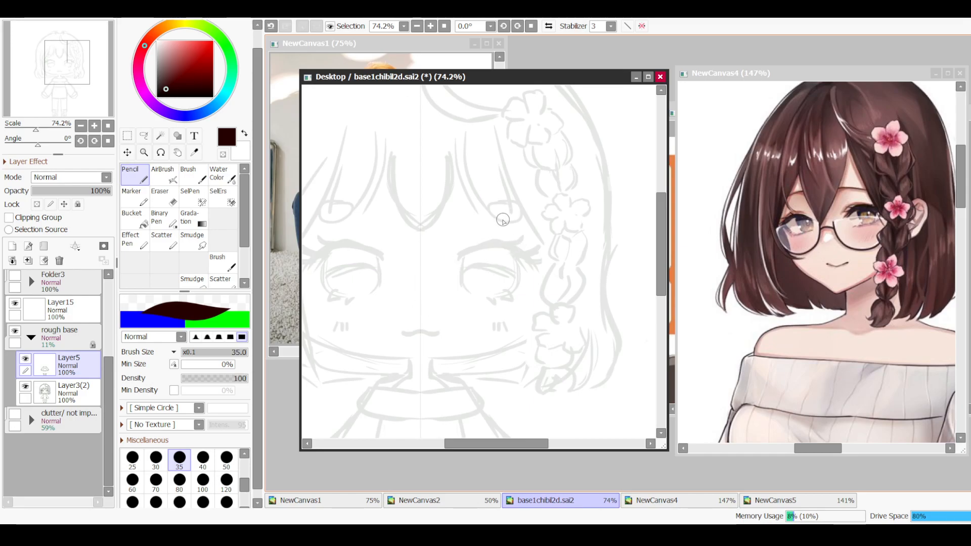
pyautogui.scroll(-3, 494, 258)
pyautogui.moveTo(481, 278); pyautogui.dragTo(512, 233)
pyautogui.scroll(-2, 542, 199)
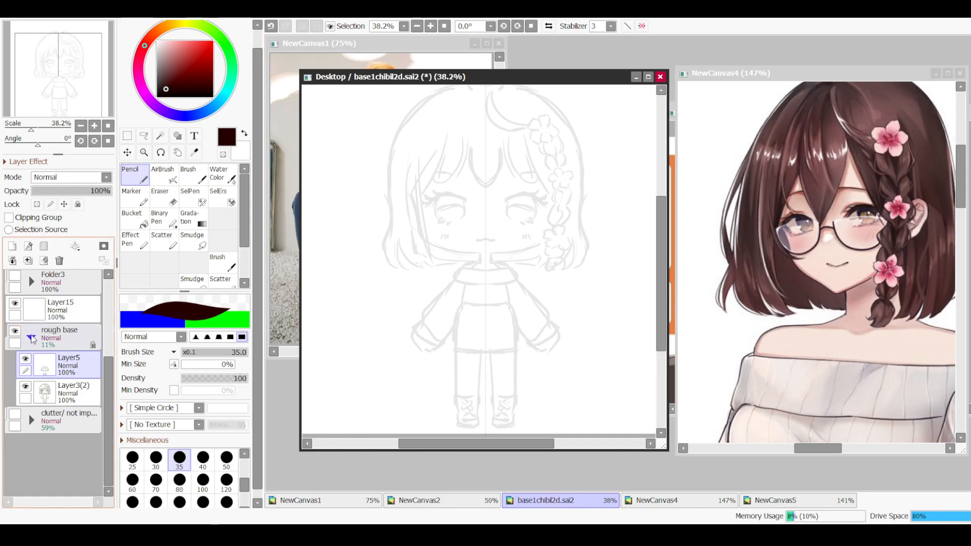
# Step: Examine the top hair strand and bangs up close, followed by the whole rough sketch
pyautogui.scroll(-2, 526, 205)
pyautogui.scroll(5, 526, 205)
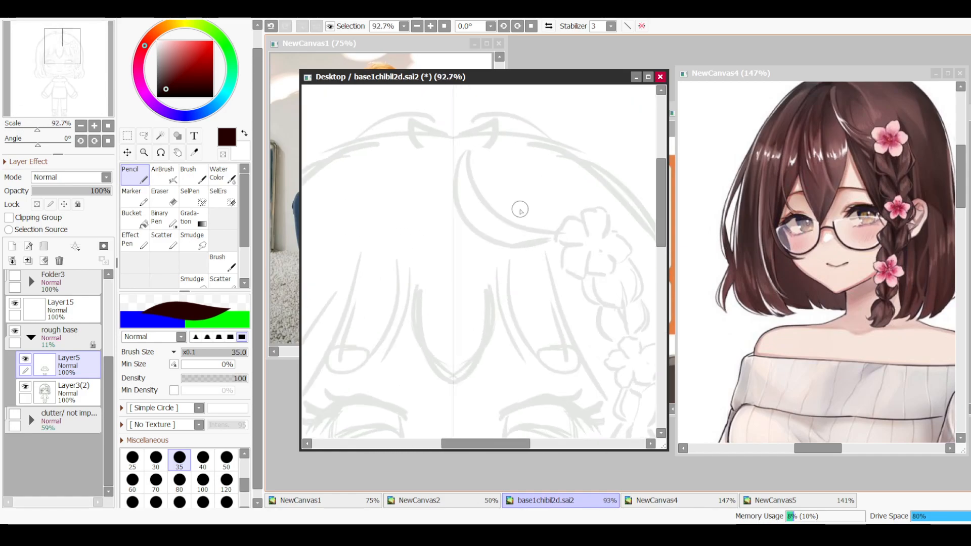
pyautogui.moveTo(527, 199); pyautogui.dragTo(506, 246)
pyautogui.scroll(-4, 531, 231)
pyautogui.moveTo(555, 312); pyautogui.dragTo(561, 166)
pyautogui.scroll(-2, 561, 166)
pyautogui.moveTo(553, 232); pyautogui.dragTo(529, 268)
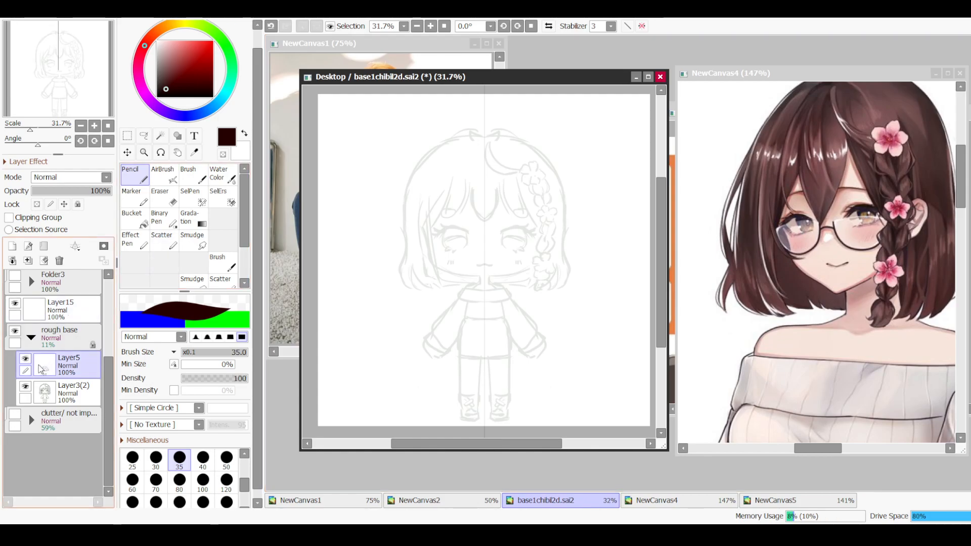
# Step: Toggle Layer5's visibility to compare the bare body with the clothed sketch, and leave the layer visible
pyautogui.click(25, 359)
pyautogui.keyDown('ctrl'); pyautogui.click(537, 277); pyautogui.keyUp('ctrl')
pyautogui.moveTo(539, 277); pyautogui.dragTo(549, 208)
pyautogui.click(26, 360)
pyautogui.click(26, 359)
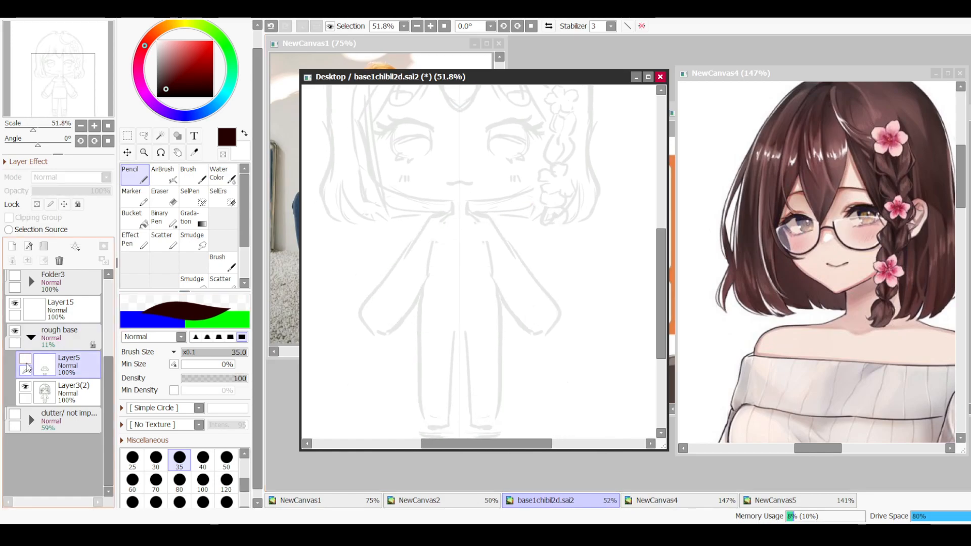
pyautogui.moveTo(513, 201); pyautogui.dragTo(506, 241)
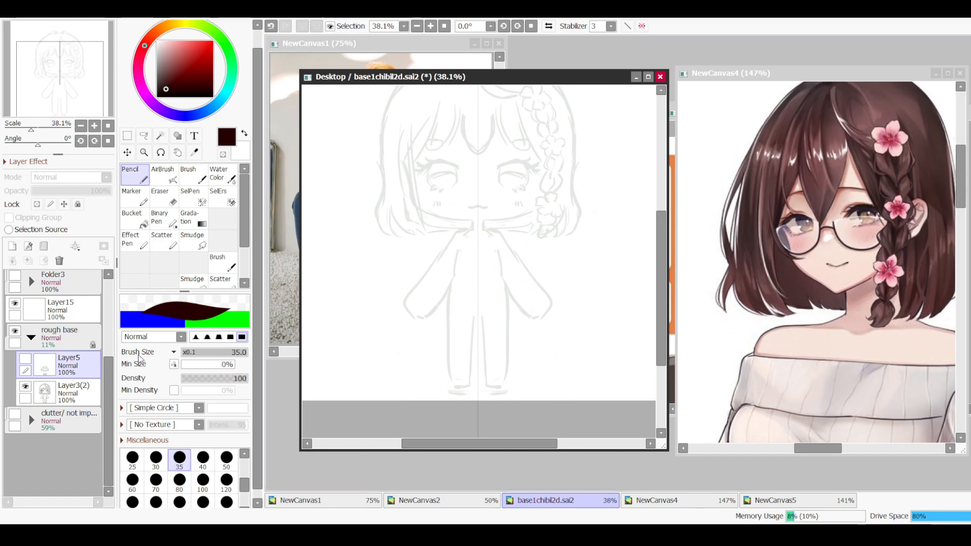
pyautogui.click(26, 361)
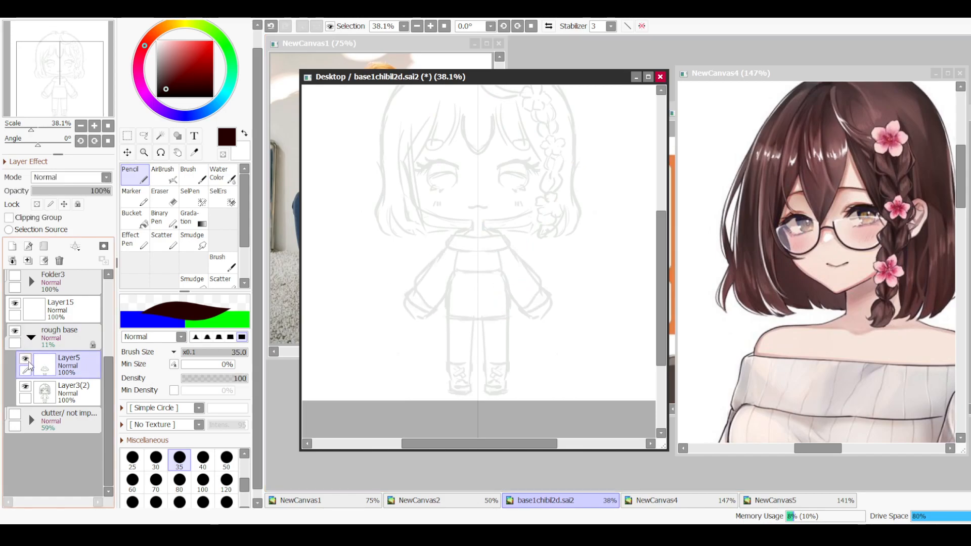
# Step: Check the rough base folder's visibility, hide it and collapse it
pyautogui.click(15, 332)
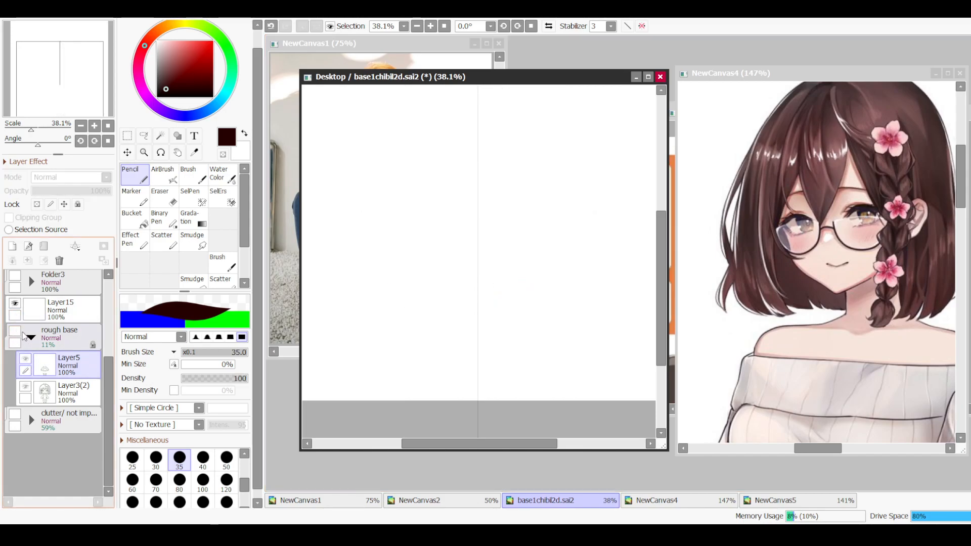
pyautogui.click(14, 333)
pyautogui.click(15, 333)
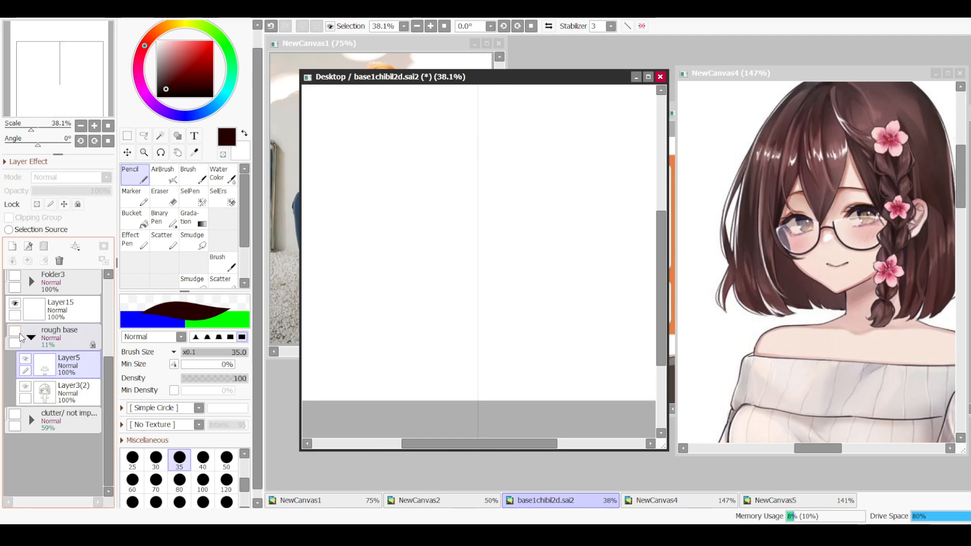
pyautogui.click(31, 337)
pyautogui.scroll(3, 114, 391)
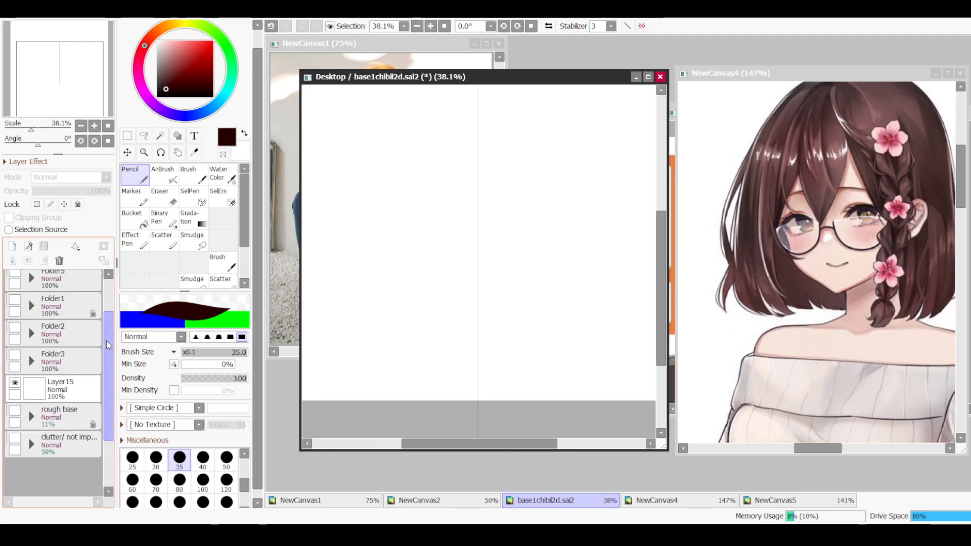
# Step: Show the rough base folder, briefly previewing Folder3 and Folder2 over it before hiding those two again
pyautogui.click(15, 366)
pyautogui.click(14, 338)
pyautogui.click(15, 421)
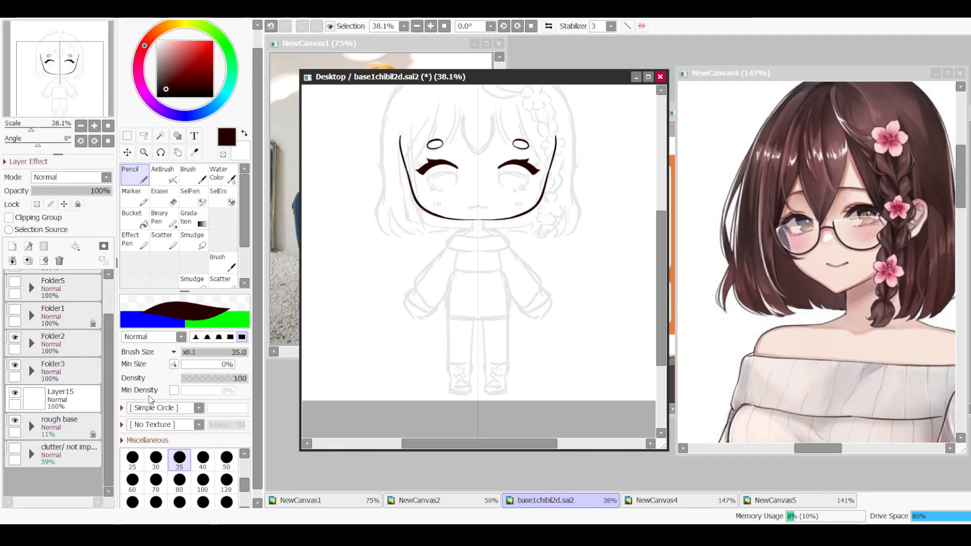
pyautogui.scroll(2, 51, 387)
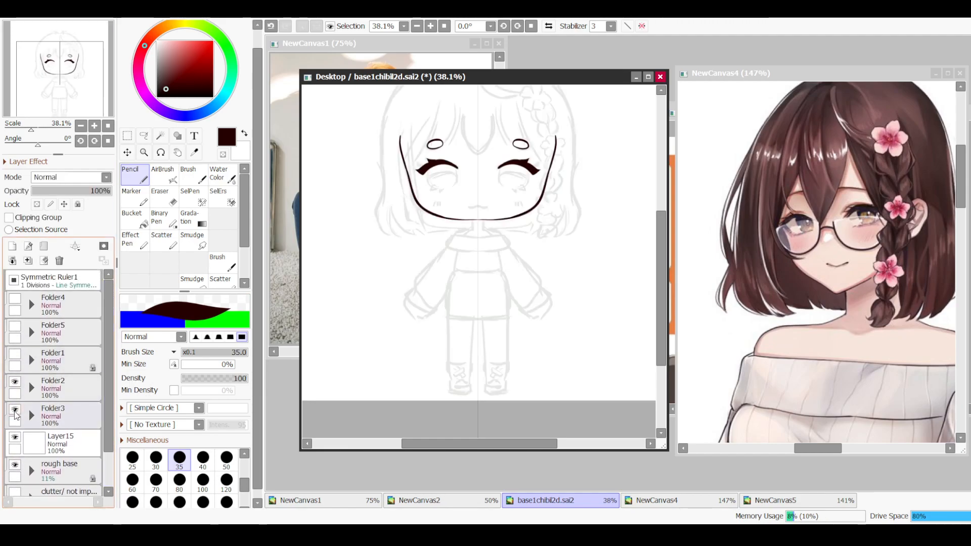
pyautogui.click(15, 411)
pyautogui.click(15, 383)
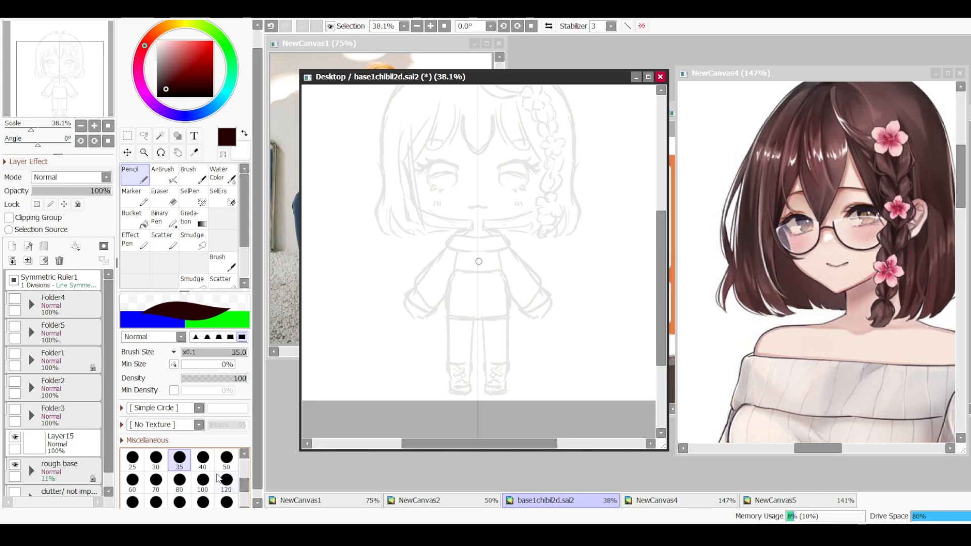
# Step: Show Folder3, Folder2, Folder1, Folder5 and Folder4 to review the complete line art over the rough sketch
pyautogui.scroll(-3, 562, 208)
pyautogui.moveTo(539, 241); pyautogui.dragTo(535, 321)
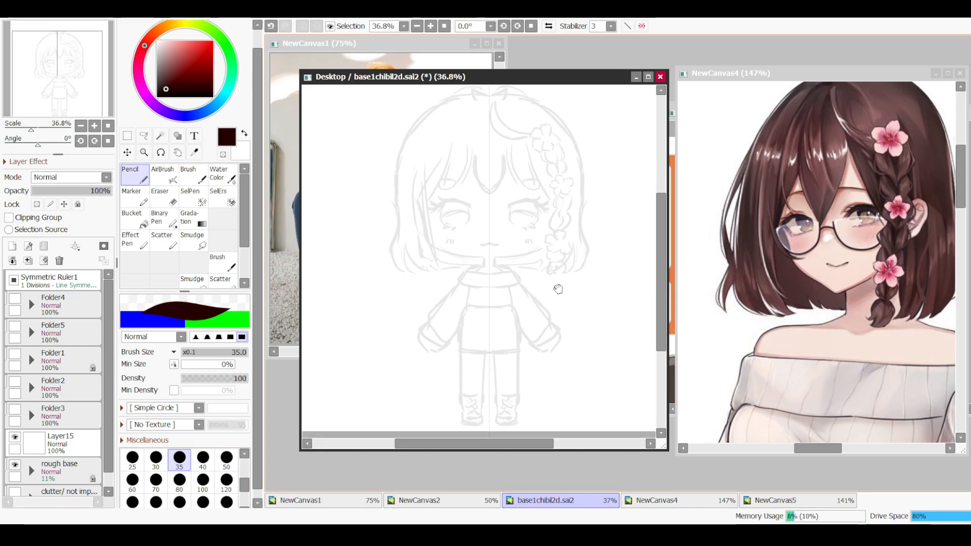
pyautogui.click(15, 410)
pyautogui.click(15, 383)
pyautogui.click(16, 354)
pyautogui.click(17, 339)
pyautogui.click(14, 326)
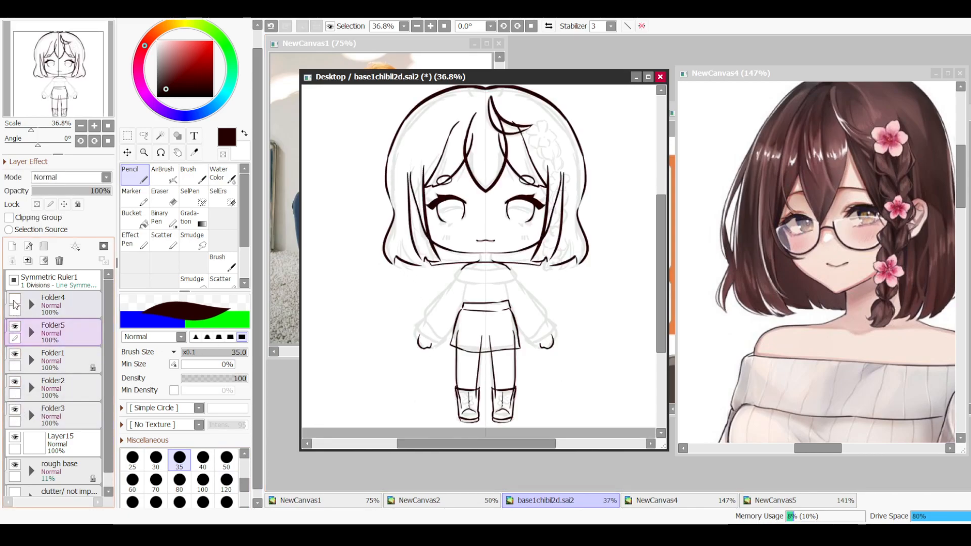
pyautogui.click(15, 298)
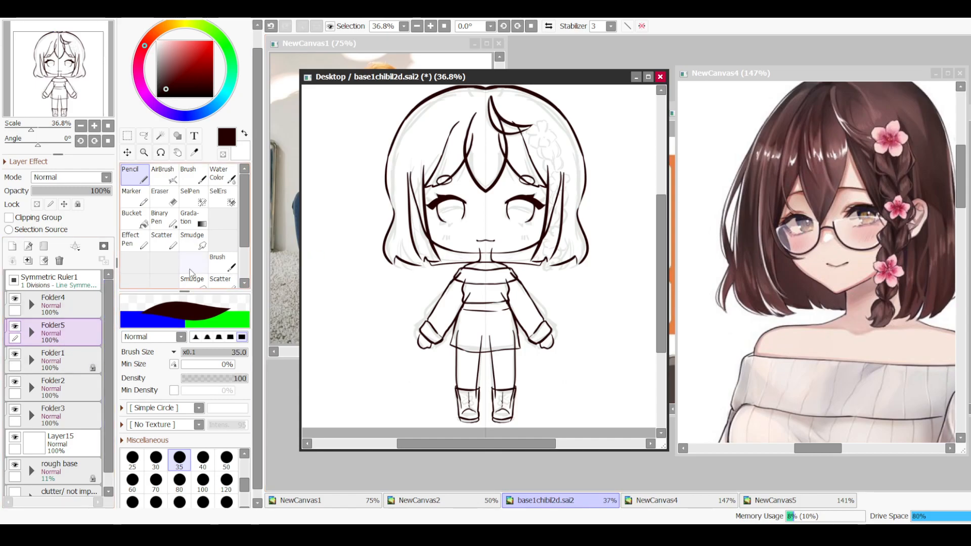
# Step: Hide Folder4, Folder5, Folder1, Folder2, Folder3 and Layer15, leaving only the rough base sketch displayed
pyautogui.scroll(-1, 554, 229)
pyautogui.scroll(2, 555, 229)
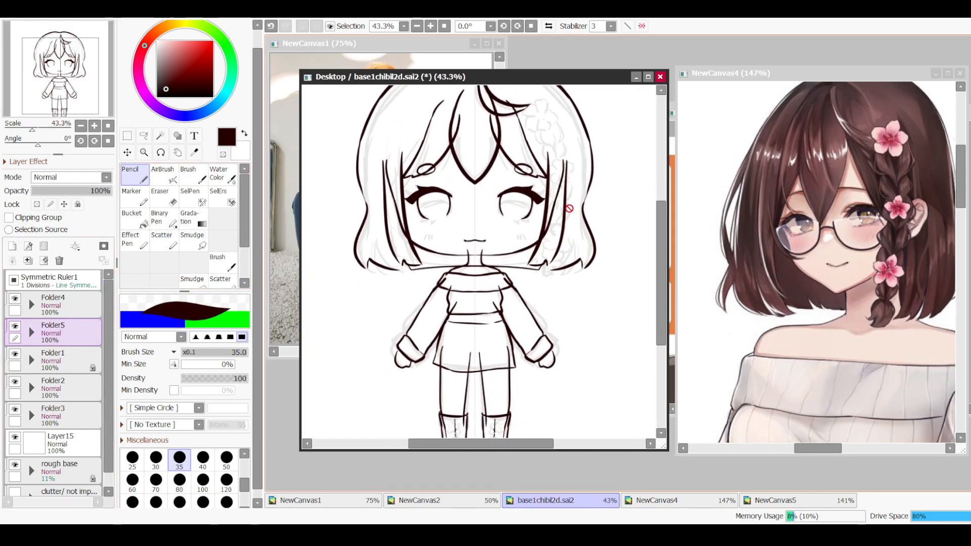
pyautogui.moveTo(665, 258)
pyautogui.mouseDown()
pyautogui.moveTo(662, 245)
pyautogui.moveTo(665, 256)
pyautogui.mouseUp()
pyautogui.click(15, 300)
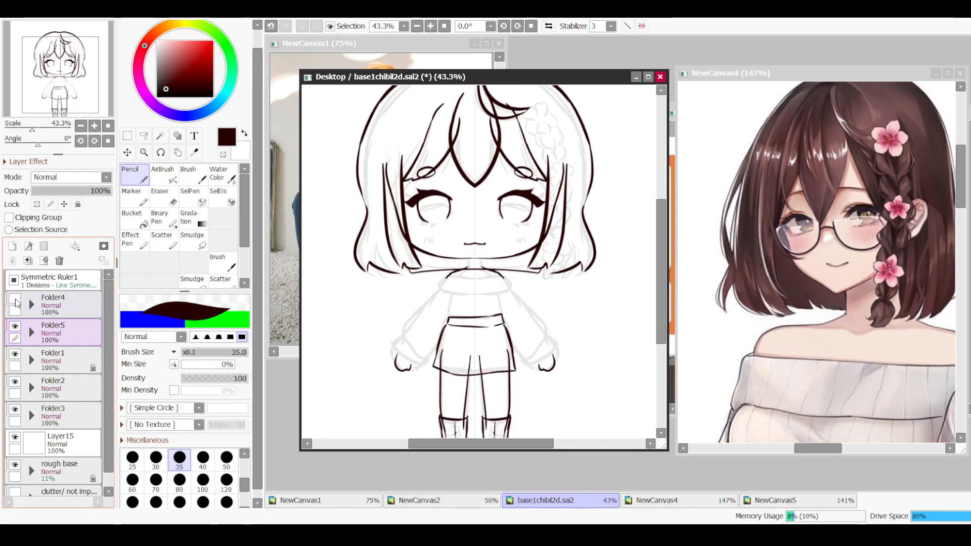
pyautogui.click(14, 327)
pyautogui.click(15, 354)
pyautogui.click(14, 382)
pyautogui.click(15, 410)
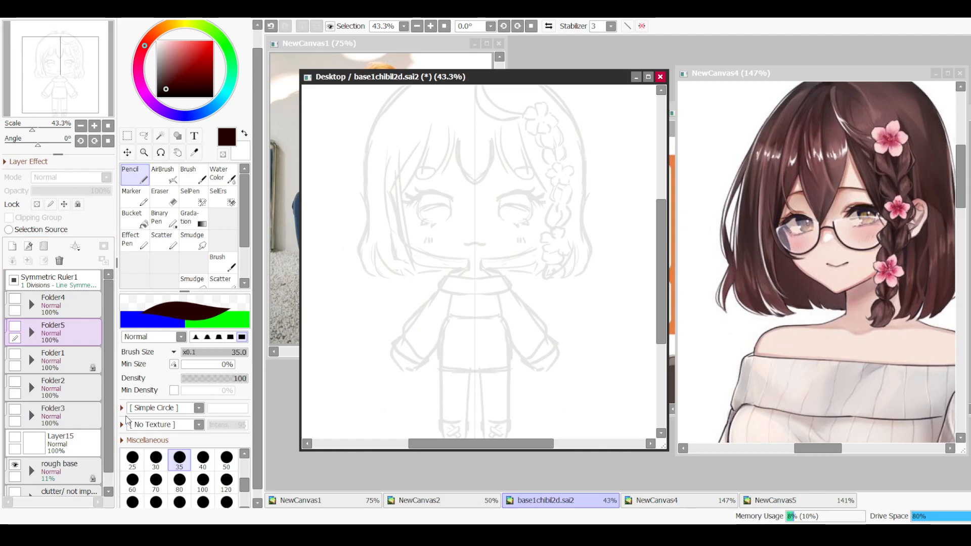
# Step: Show Folder3 over the rough sketch and expand it to list its eye and eyebrow layers
pyautogui.moveTo(516, 224); pyautogui.dragTo(506, 257)
pyautogui.moveTo(518, 254); pyautogui.dragTo(545, 260)
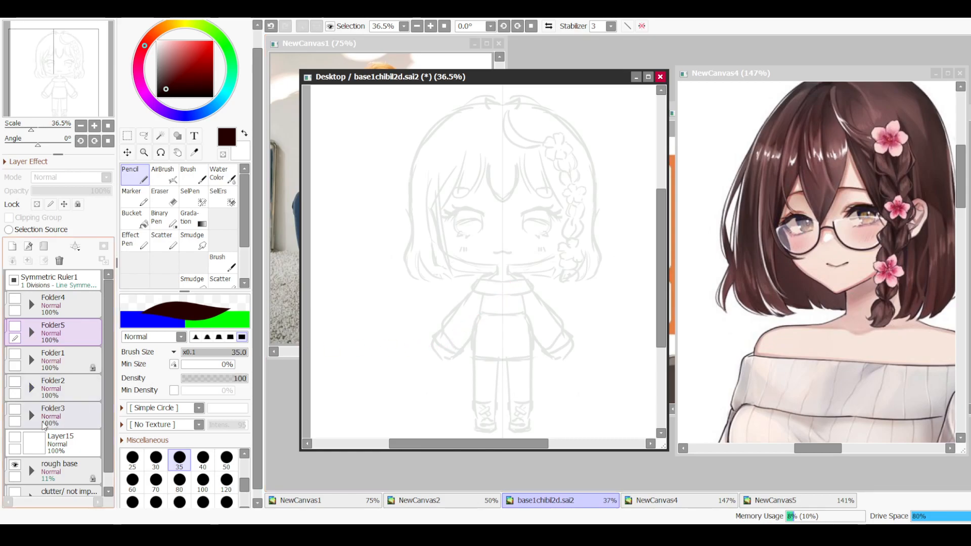
pyautogui.click(18, 413)
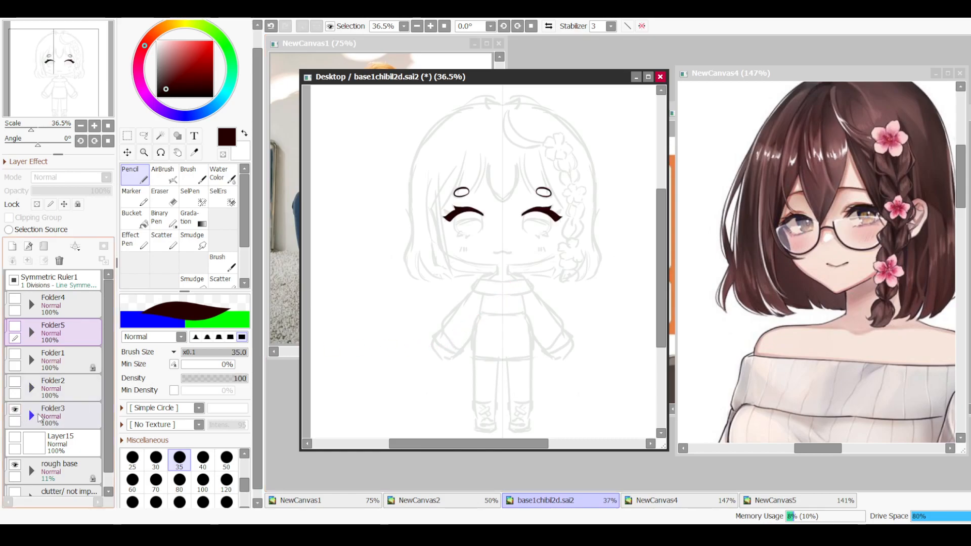
pyautogui.click(34, 417)
pyautogui.moveTo(109, 388); pyautogui.dragTo(112, 431)
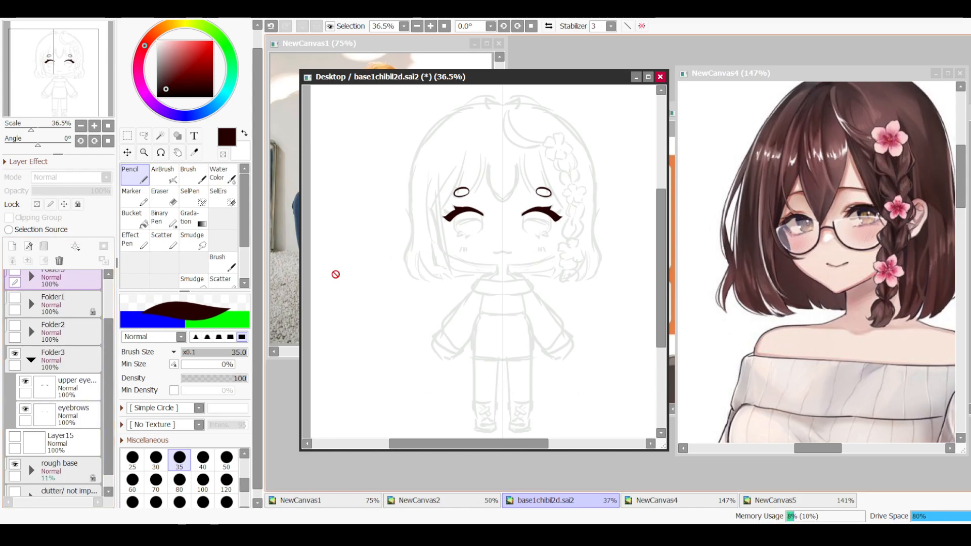
# Step: Hide and reshow the upper eye layer and the eyebrows layer one at a time to check each one's lines
pyautogui.click(26, 383)
pyautogui.click(26, 383)
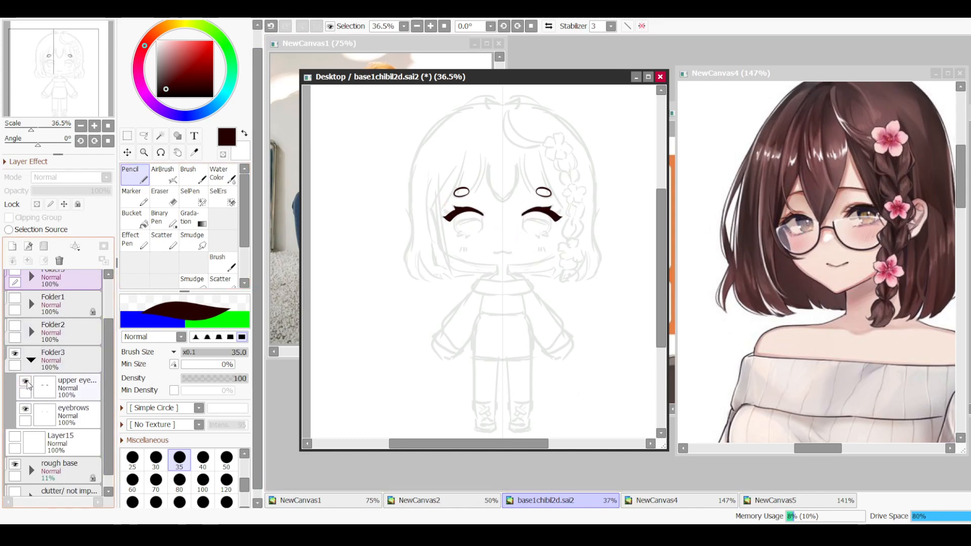
pyautogui.click(26, 410)
pyautogui.click(26, 410)
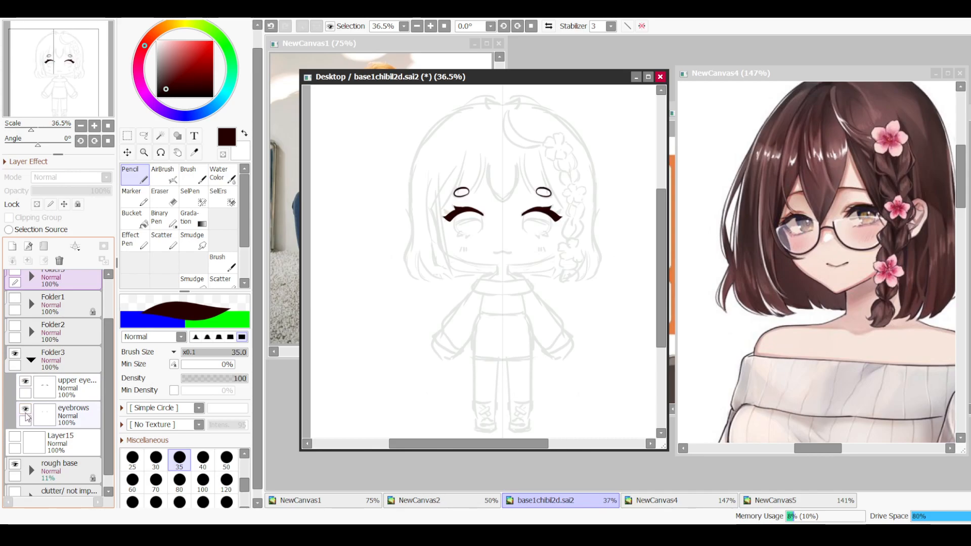
# Step: Examine the eyes up close, hiding and restoring both Folder3 layers to compare them with the sketch underneath
pyautogui.scroll(5, 526, 194)
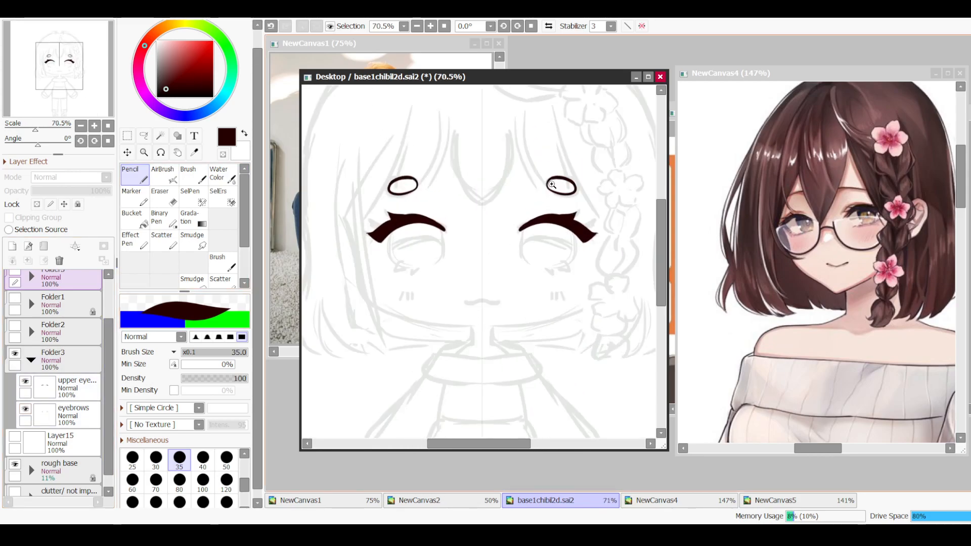
pyautogui.scroll(-3, 533, 220)
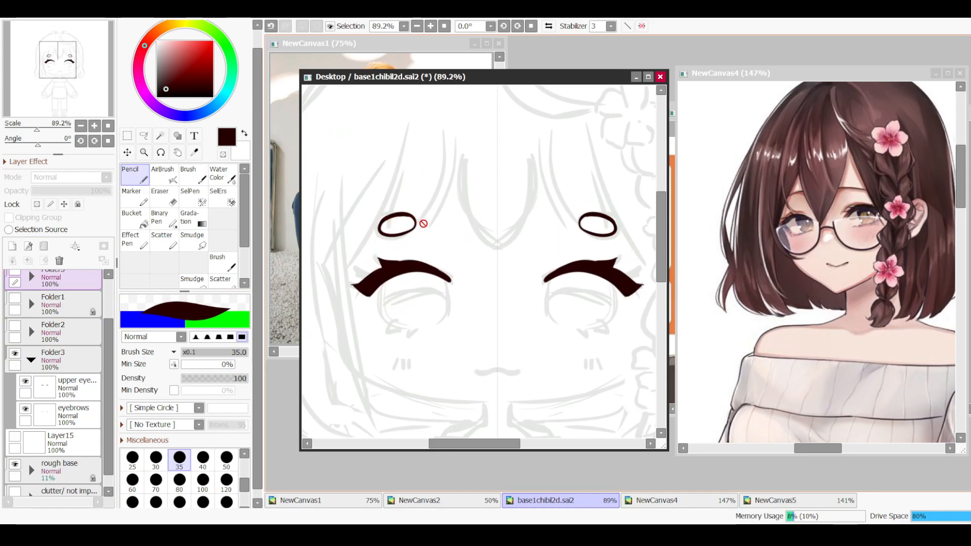
pyautogui.click(26, 383)
pyautogui.click(26, 409)
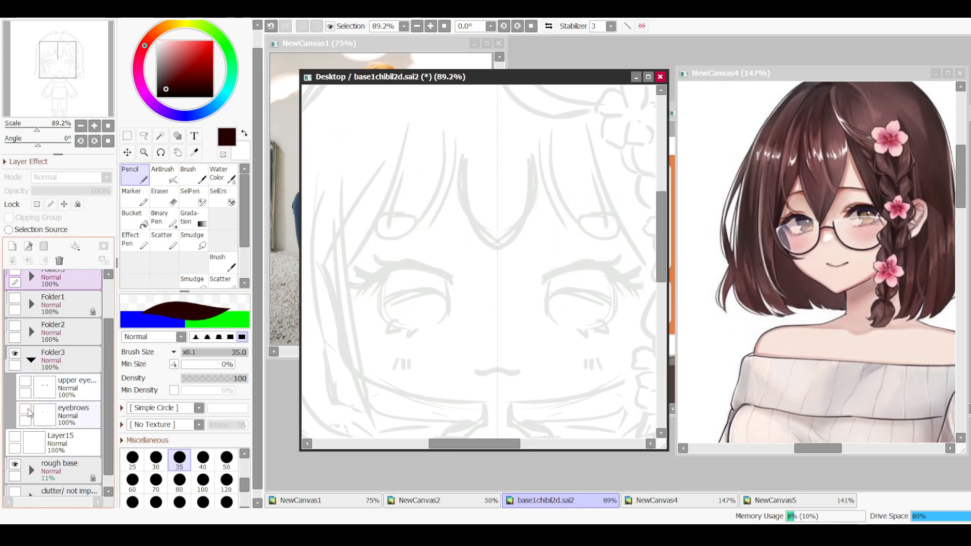
pyautogui.click(26, 410)
pyautogui.click(26, 383)
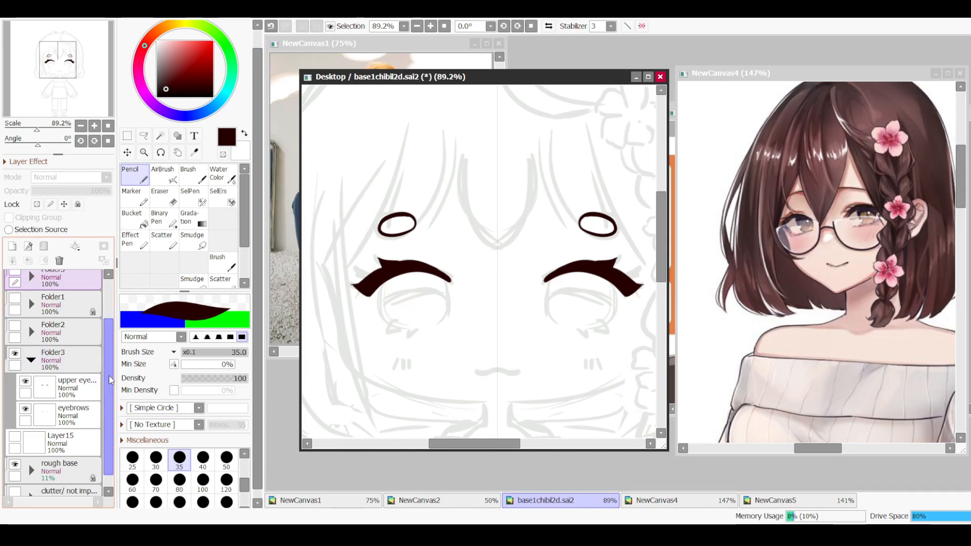
# Step: Toggle Folder3's visibility and expansion to check how its layers behave as a group
pyautogui.scroll(1, 109, 381)
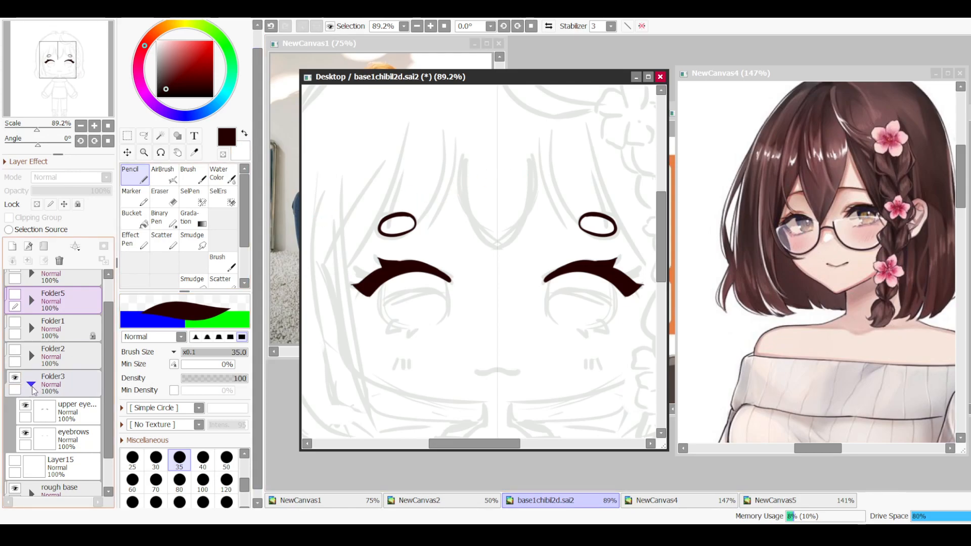
pyautogui.click(15, 378)
pyautogui.click(15, 378)
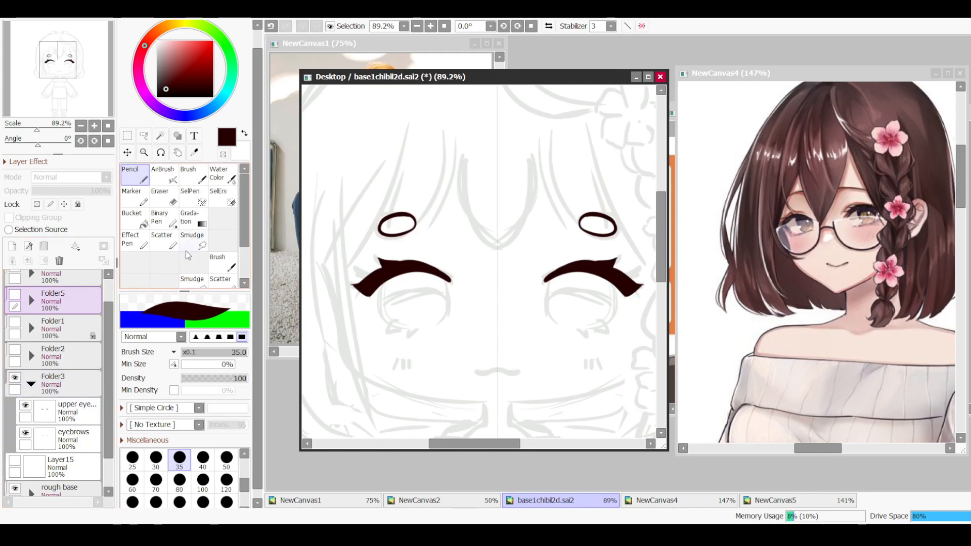
pyautogui.click(31, 385)
pyautogui.click(31, 385)
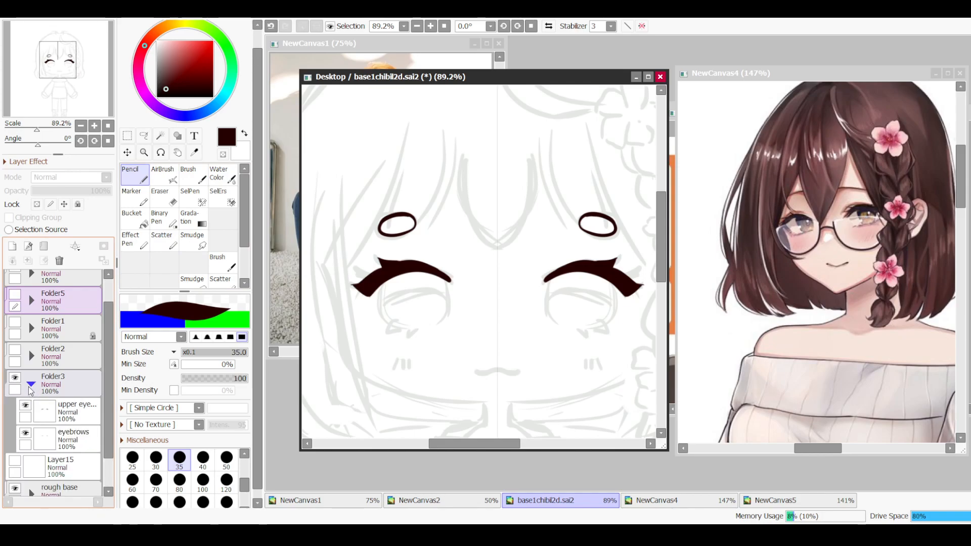
# Step: Collapse Folder3, then expand Folder2 and show its face outline
pyautogui.click(31, 385)
pyautogui.click(31, 356)
pyautogui.click(15, 352)
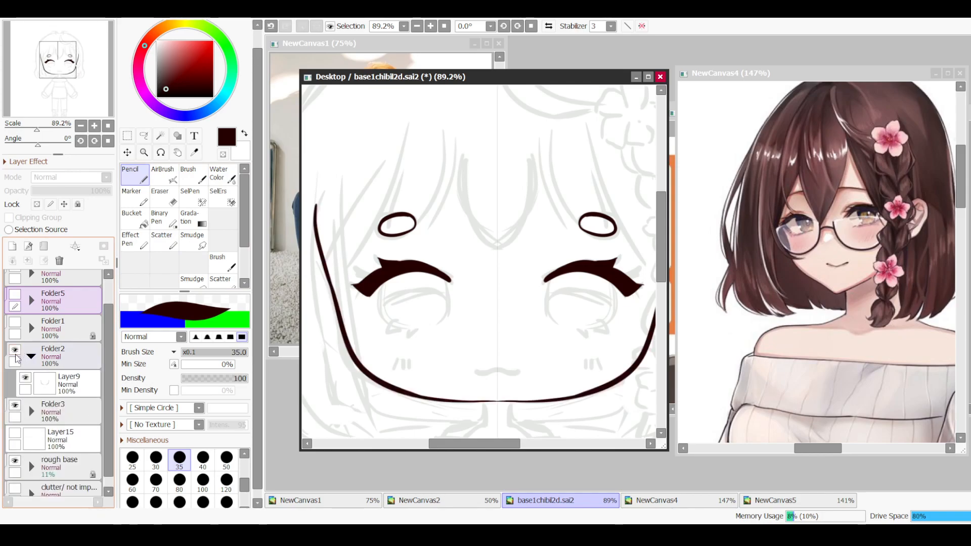
# Step: Show the hair line art in Folder1 and hide Folder2 and Folder3
pyautogui.scroll(-3, 447, 247)
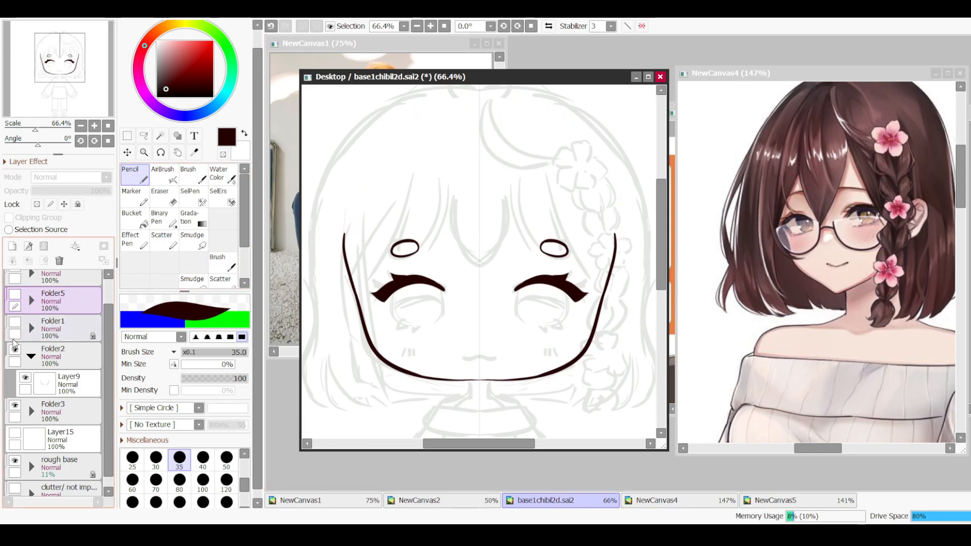
pyautogui.click(15, 322)
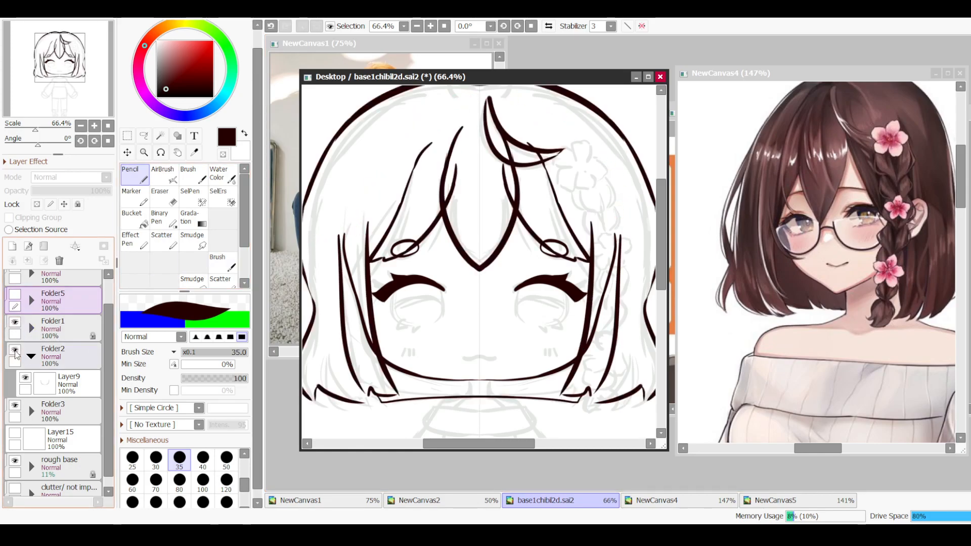
pyautogui.click(14, 350)
pyautogui.click(14, 406)
# Step: Expand and briefly show Folder5, toggling Layer25 to check its eye outlines, then hide the folder again
pyautogui.click(32, 301)
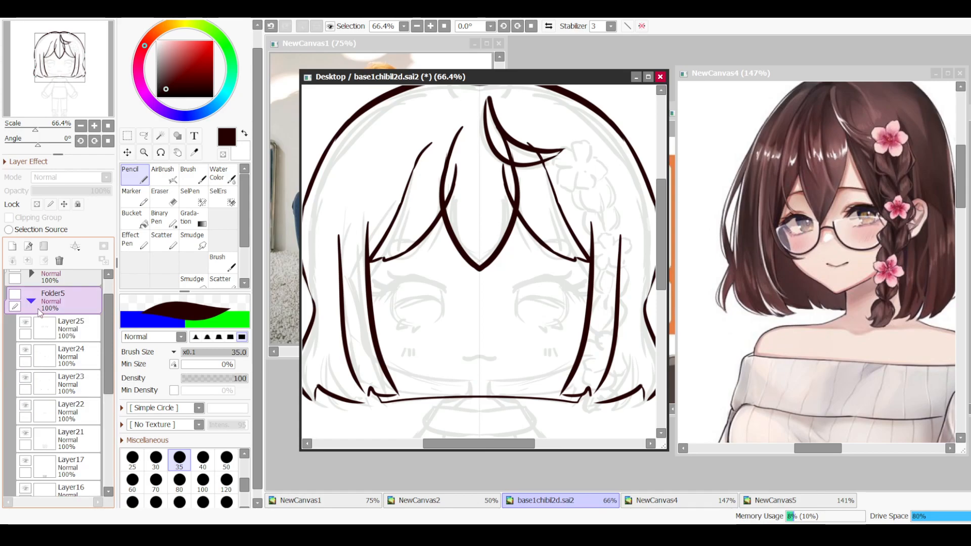
pyautogui.click(29, 326)
pyautogui.click(15, 294)
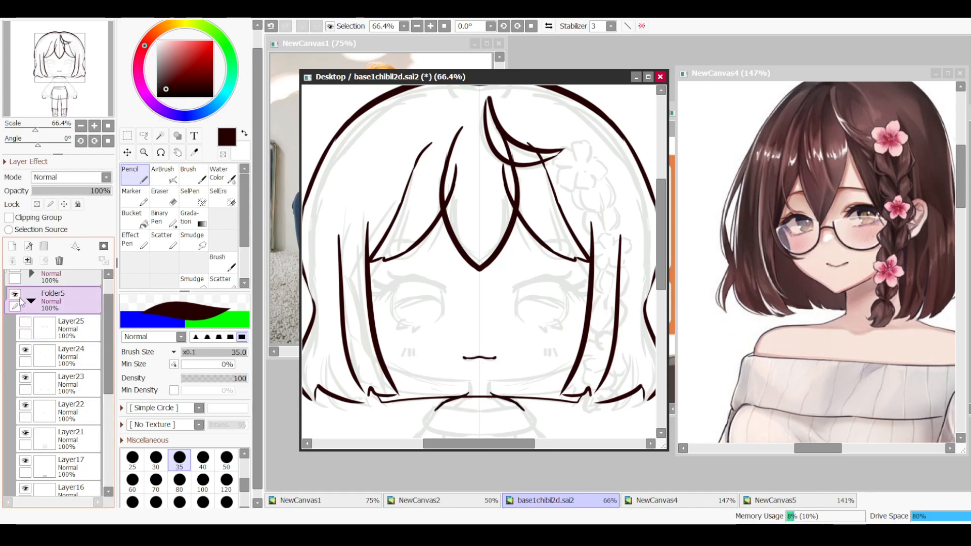
pyautogui.click(25, 323)
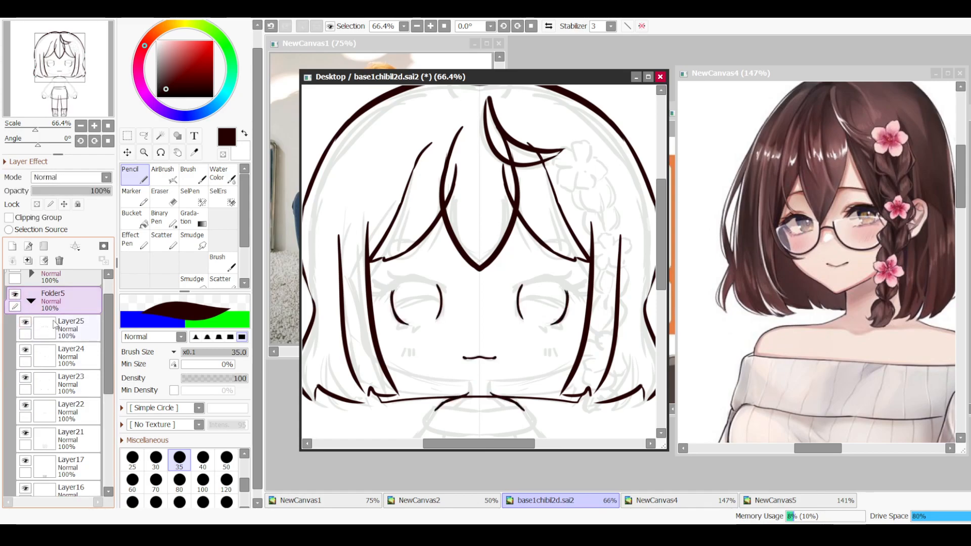
pyautogui.click(15, 293)
# Step: Expand Folder1 to list its hair line-art layers and view the whole hairstyle
pyautogui.moveTo(104, 320); pyautogui.dragTo(109, 362)
pyautogui.click(15, 426)
pyautogui.click(14, 426)
pyautogui.click(31, 326)
pyautogui.scroll(-4, 463, 200)
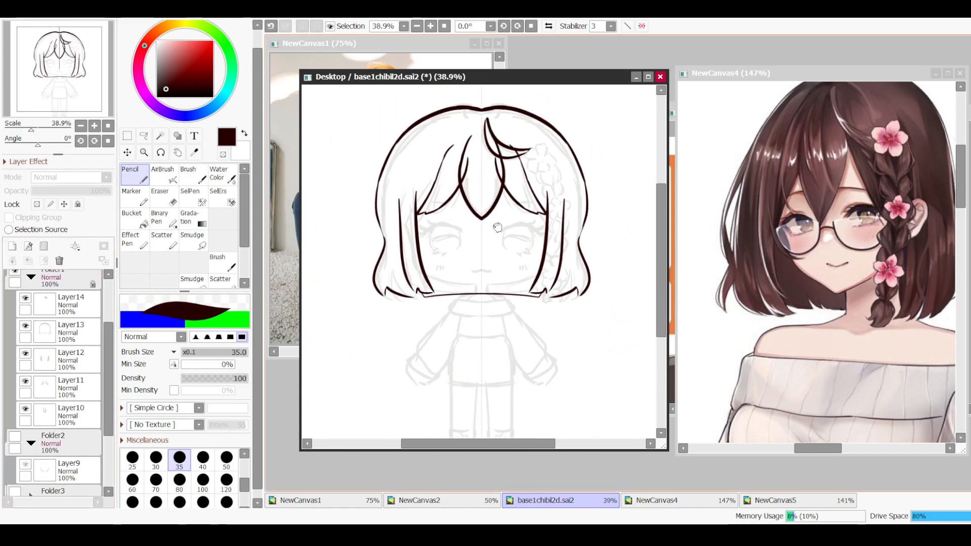
# Step: Hide the hair strand on Layer14 and toggle Layer13 off and on to examine the outer hair outline
pyautogui.click(25, 299)
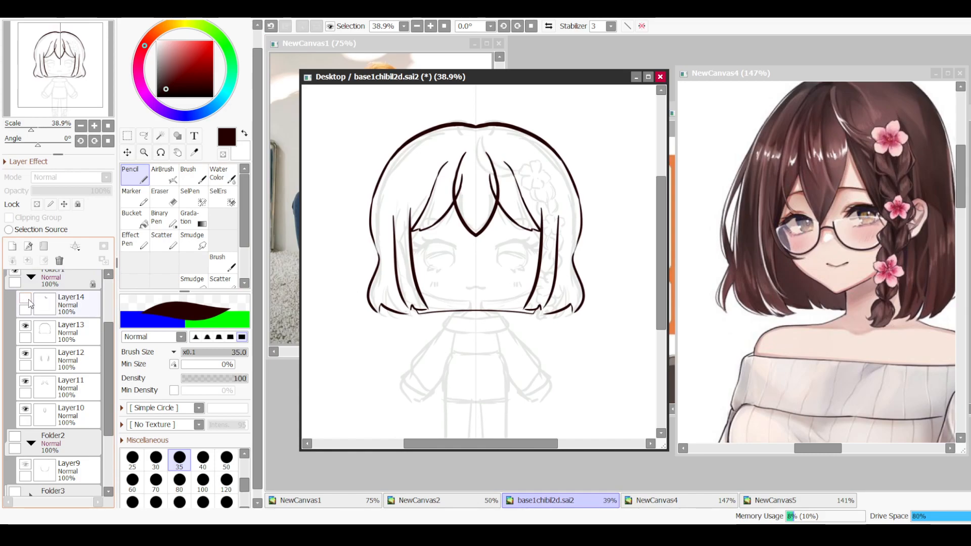
pyautogui.click(25, 326)
pyautogui.click(29, 329)
pyautogui.click(28, 329)
pyautogui.click(27, 328)
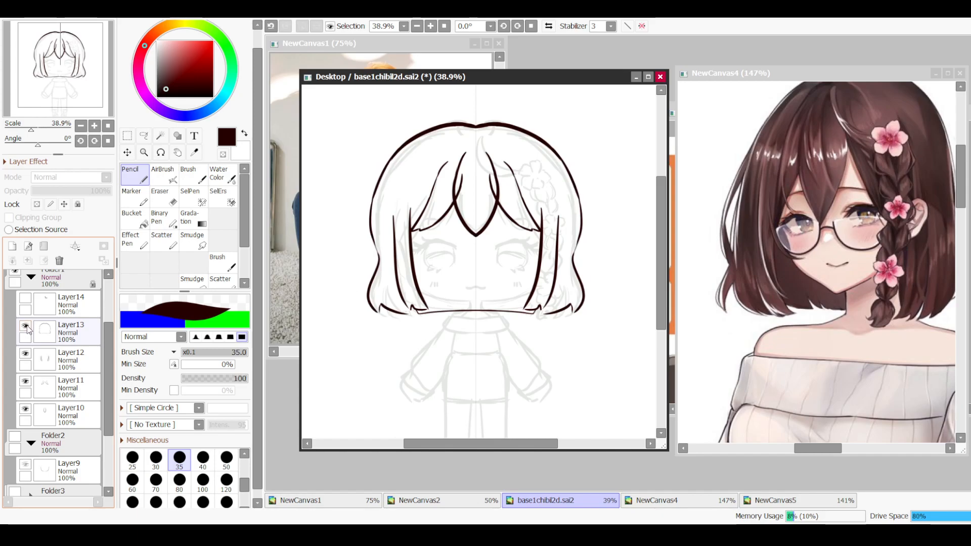
# Step: Toggle Layer12, Layer11 and Layer10 off and on individually to examine the side strands and bangs
pyautogui.click(26, 354)
pyautogui.click(26, 353)
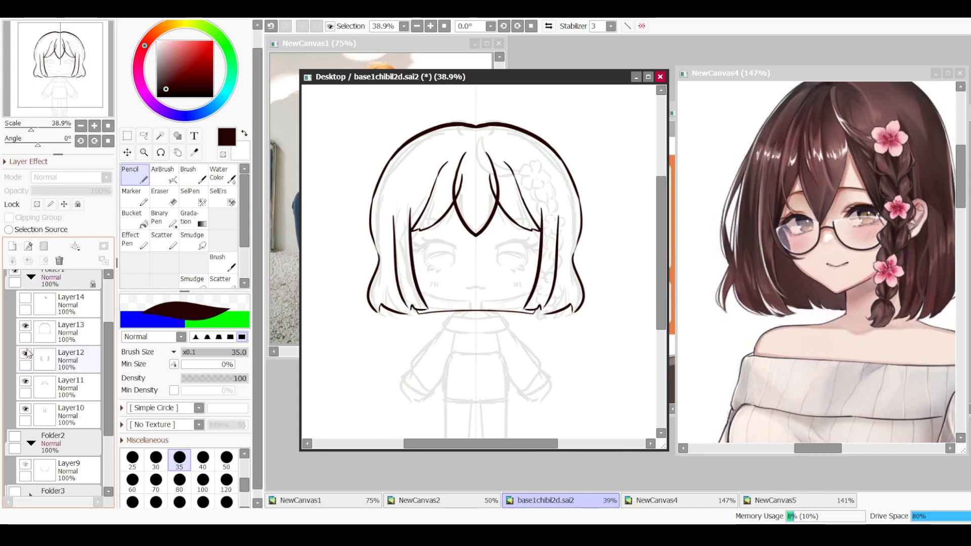
pyautogui.click(26, 382)
pyautogui.click(26, 383)
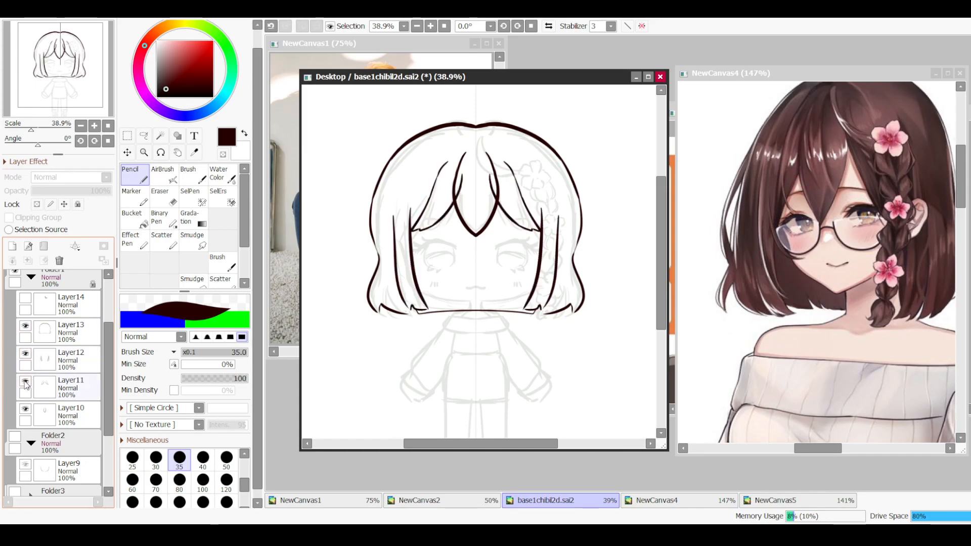
pyautogui.click(26, 409)
pyautogui.click(25, 410)
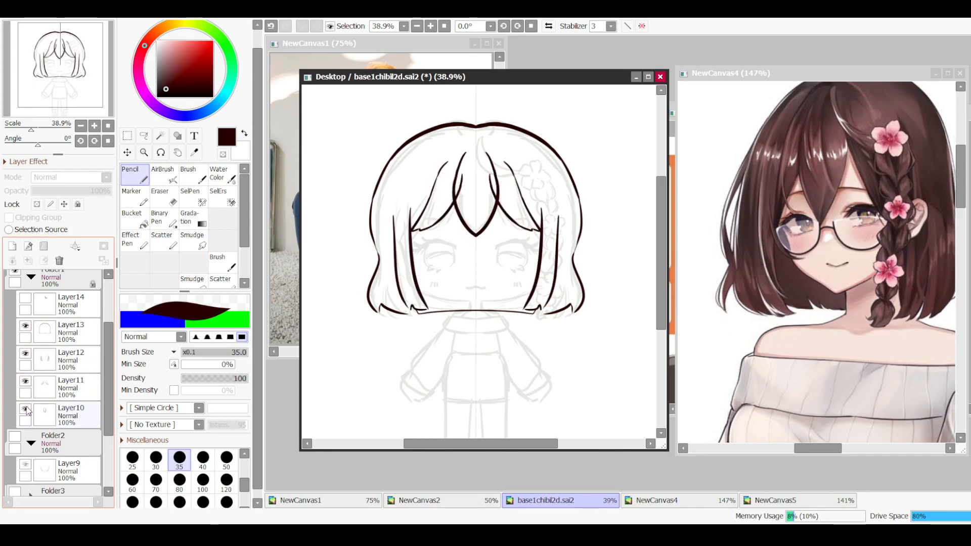
pyautogui.click(27, 384)
pyautogui.click(27, 384)
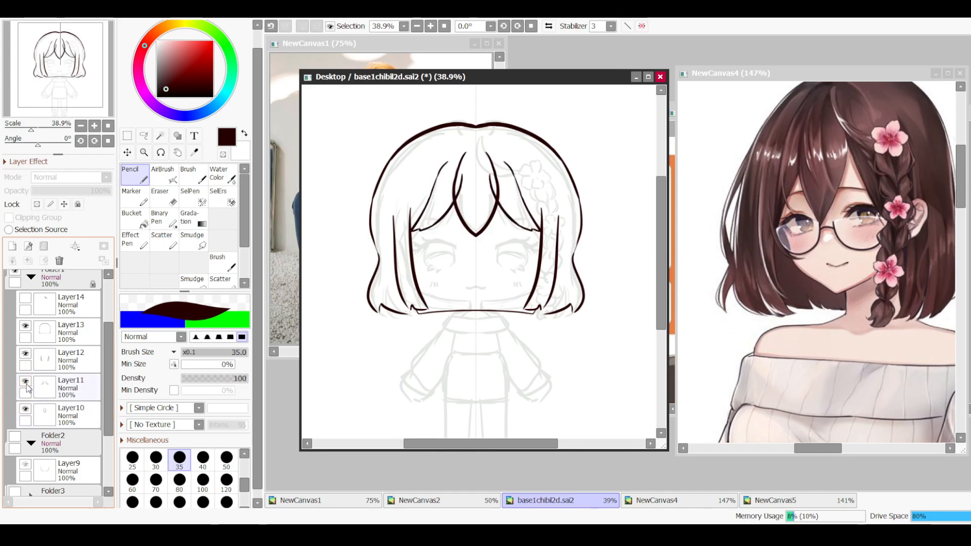
pyautogui.click(26, 355)
pyautogui.click(25, 355)
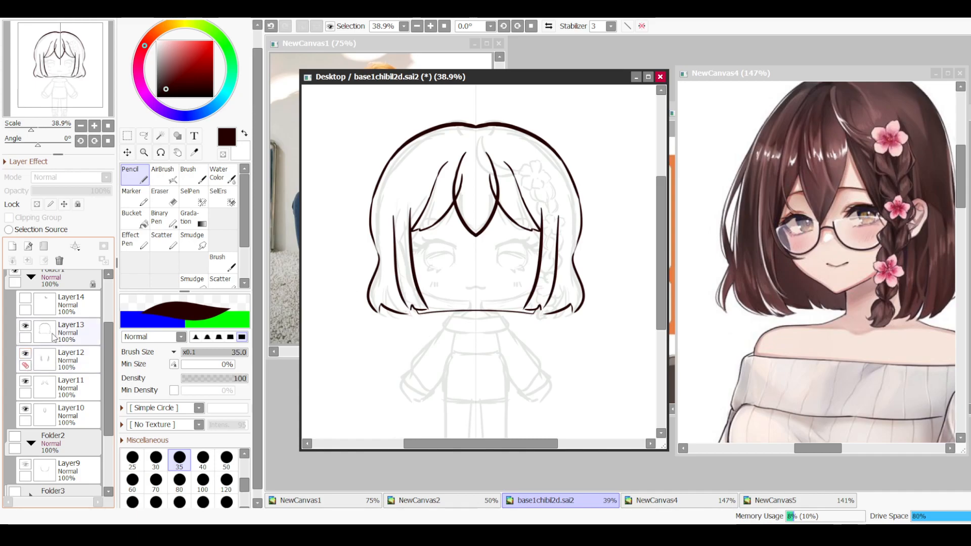
# Step: Show Layer14 again and collapse Folder1
pyautogui.click(51, 305)
pyautogui.click(26, 298)
pyautogui.moveTo(108, 348); pyautogui.dragTo(108, 316)
pyautogui.click(31, 340)
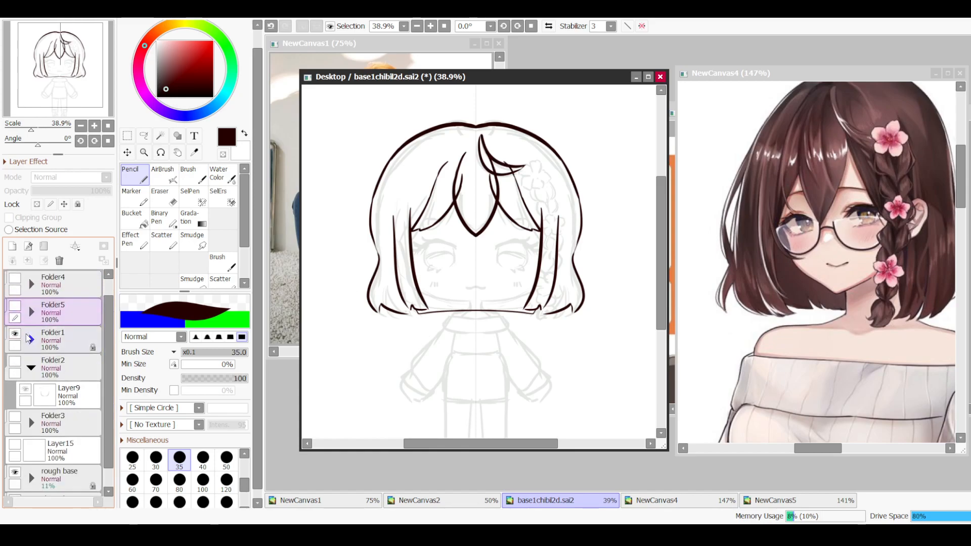
# Step: Show Folder2 and Folder3 under the hair, collapsing Folder2 and expanding Folder3
pyautogui.click(15, 361)
pyautogui.click(31, 368)
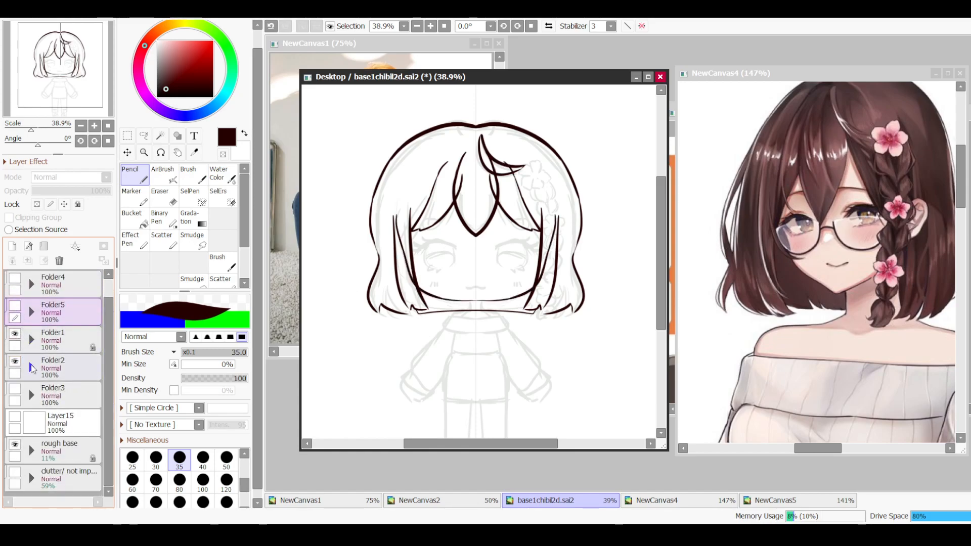
pyautogui.click(15, 389)
pyautogui.click(30, 395)
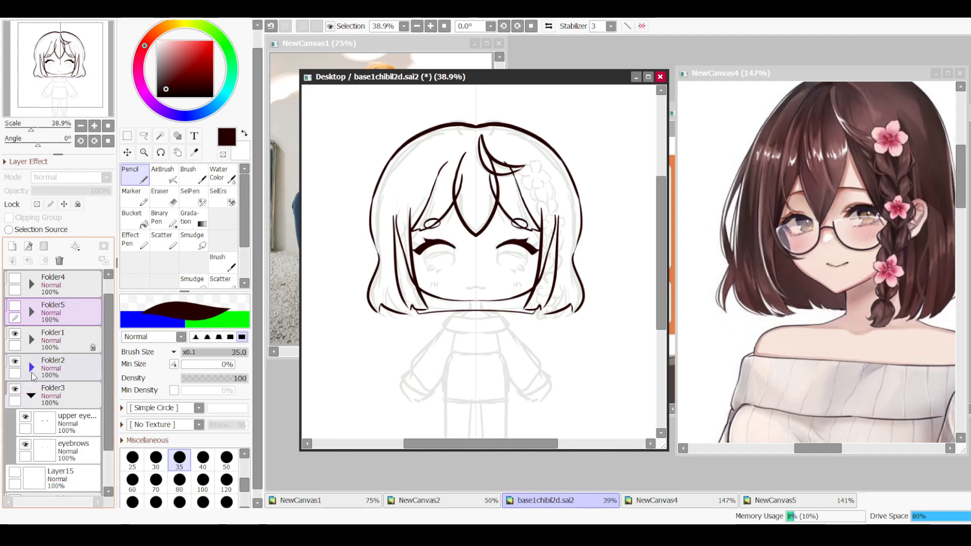
# Step: Show Folder4 and Folder5 to complete the character's line art
pyautogui.click(14, 278)
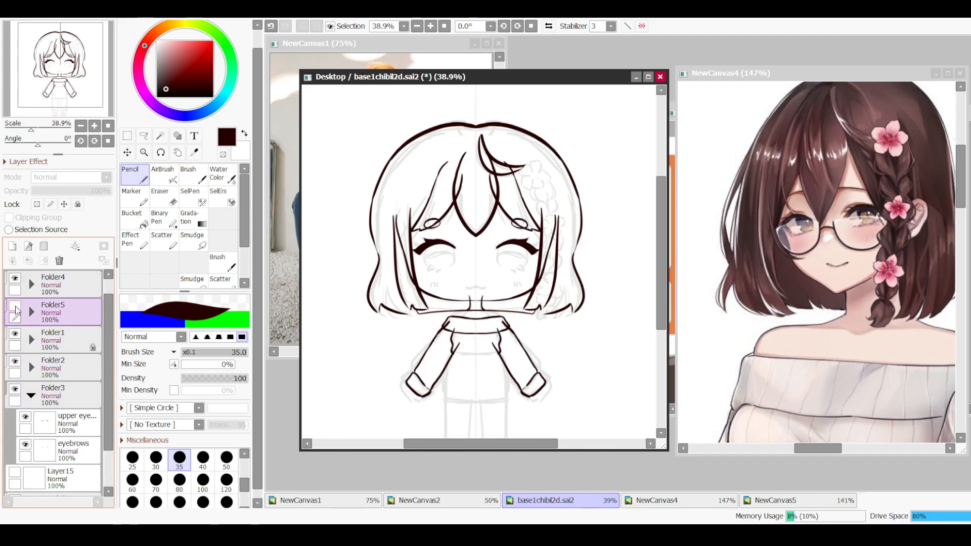
pyautogui.click(16, 306)
pyautogui.click(15, 309)
pyautogui.click(16, 308)
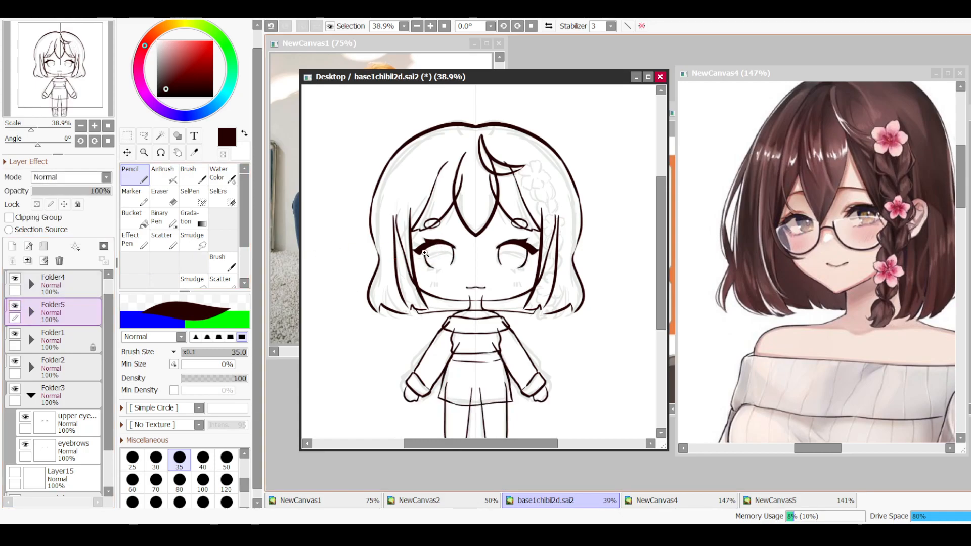
# Step: Hide and reshow Folder5 in the full-figure view to check which lines it contains
pyautogui.scroll(-2, 400, 261)
pyautogui.click(15, 306)
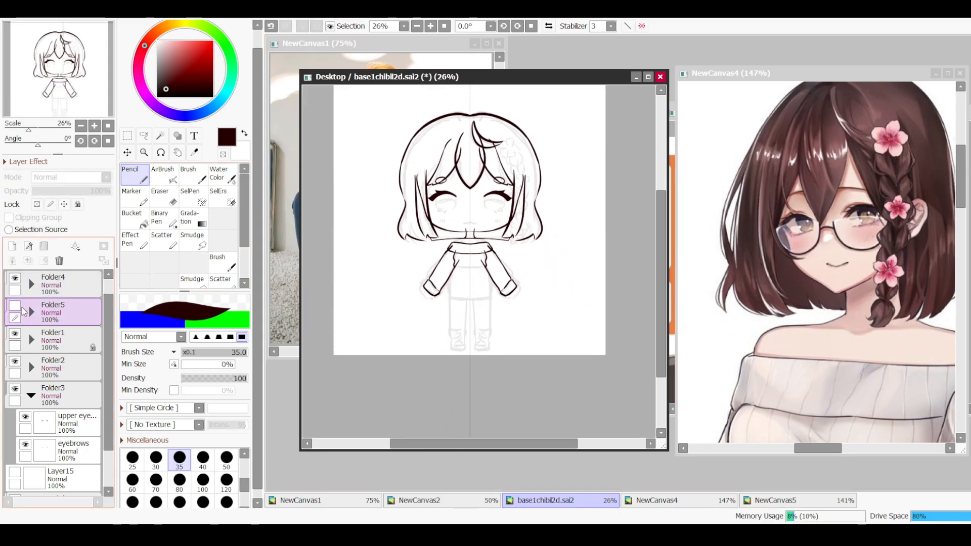
pyautogui.click(15, 307)
# Step: Expand Folder5 and look through its layers from Layer25 to Layer16 alongside the full figure
pyautogui.click(31, 313)
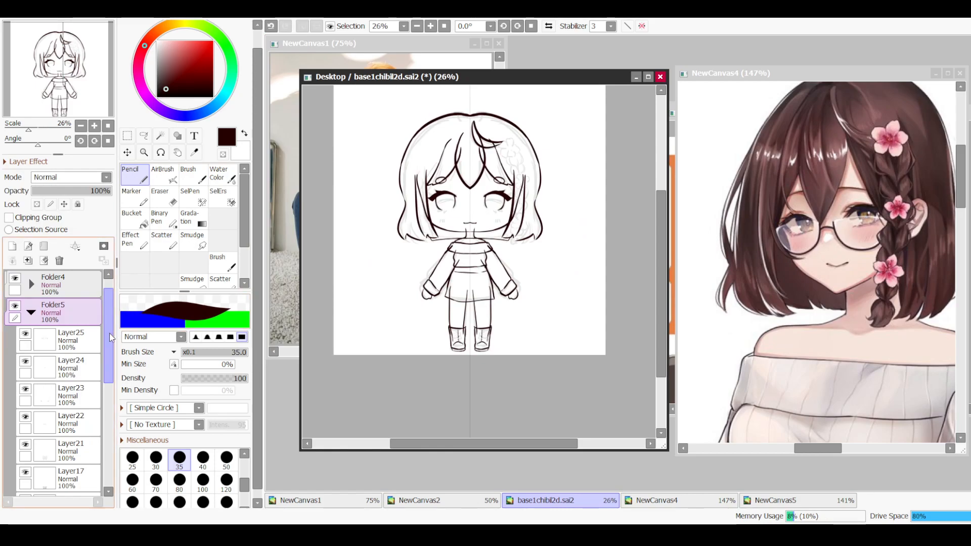
pyautogui.scroll(-2, 59, 371)
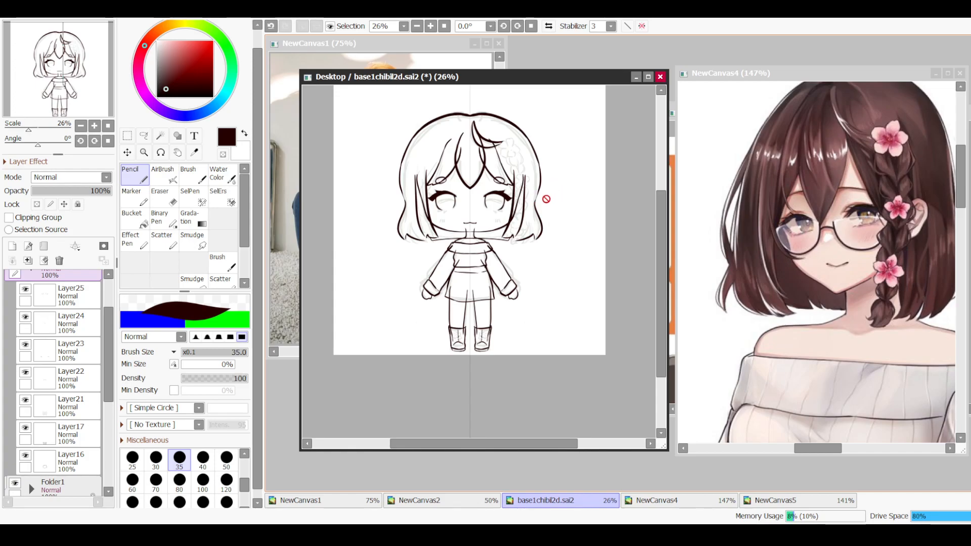
pyautogui.moveTo(511, 194)
pyautogui.mouseDown()
pyautogui.moveTo(534, 237)
pyautogui.moveTo(531, 204)
pyautogui.mouseUp()
pyautogui.scroll(2, 540, 223)
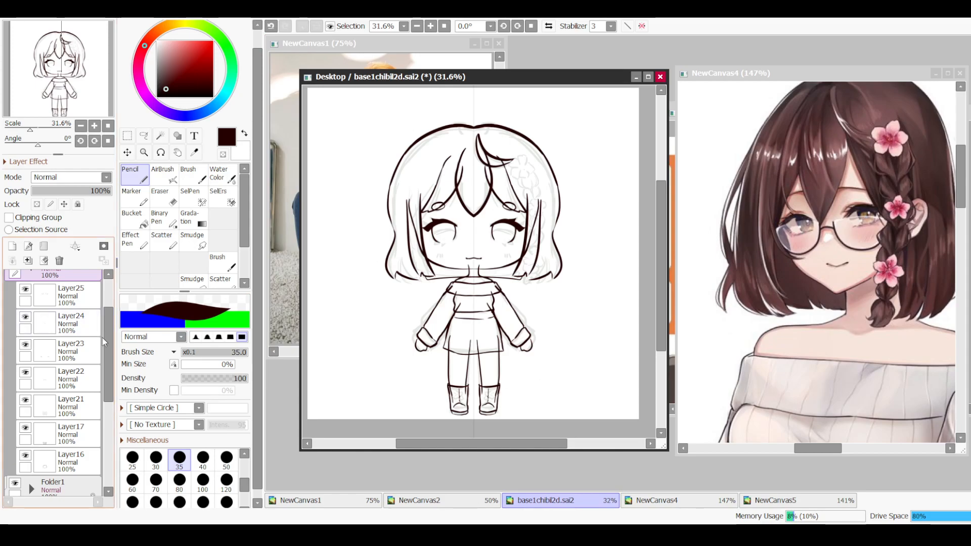
pyautogui.scroll(2, 56, 355)
# Step: Collapse Folder5 and Folder3 to tidy the layer list, then switch away from the drawing program
pyautogui.click(33, 332)
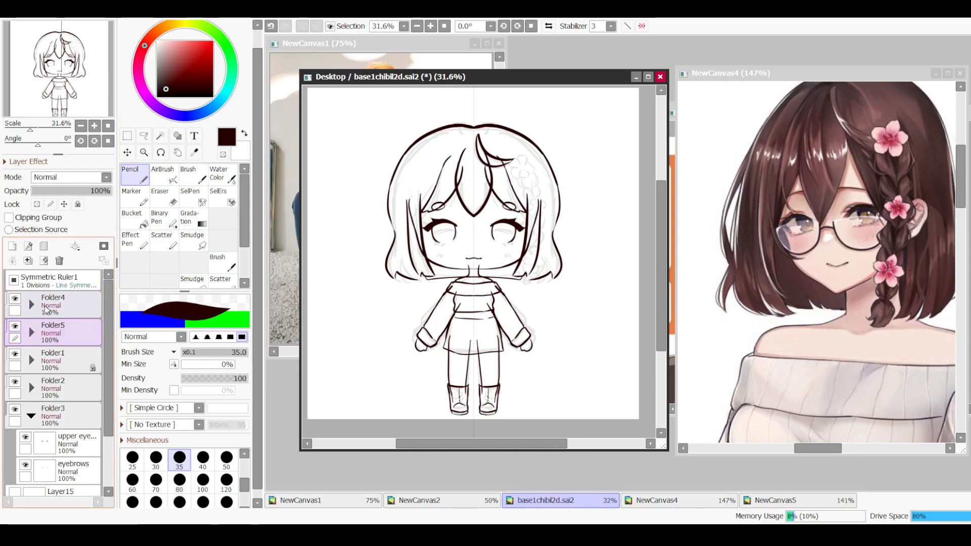
pyautogui.click(39, 415)
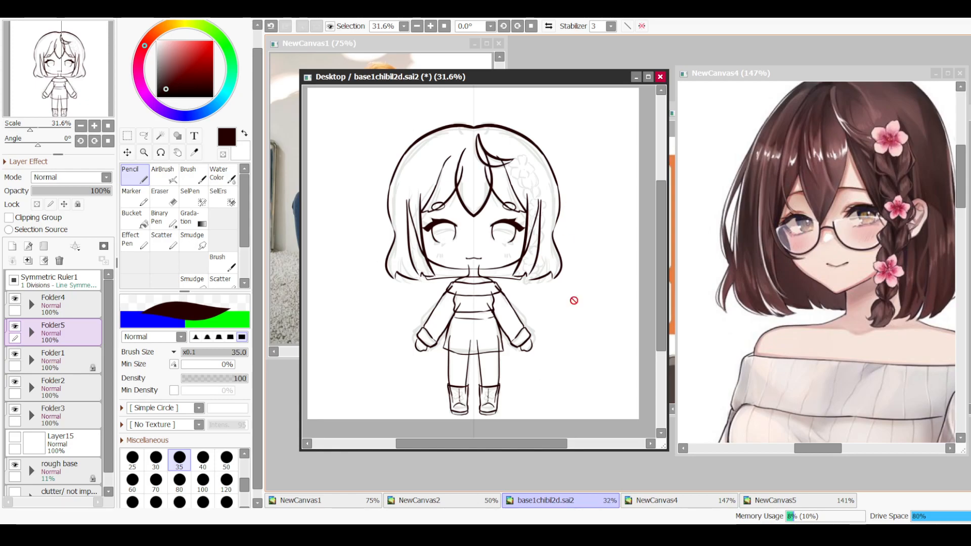
pyautogui.hotkey('alt', 'Tab')
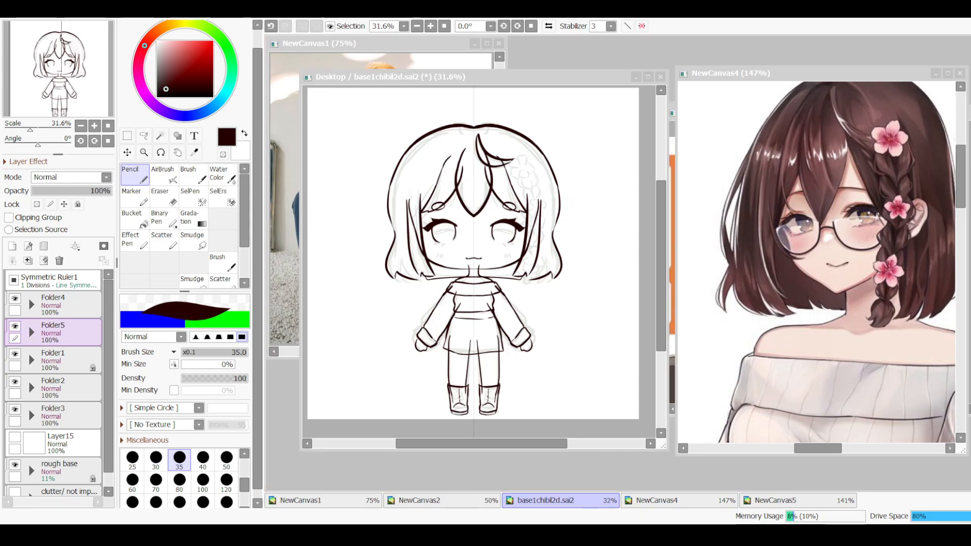